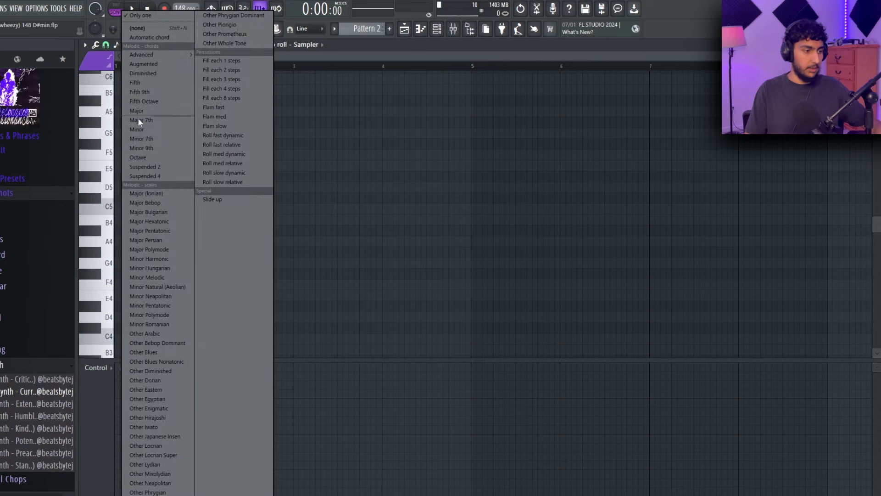
# Step: Stamp the Minor Natural (Aeolian) scale from D#5 at bar 1 and stretch its notes to four bars
pyautogui.click(148, 287)
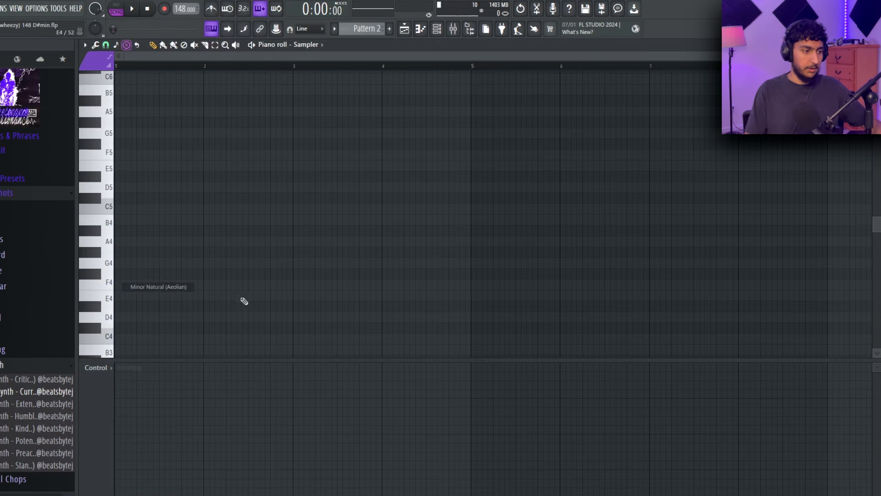
pyautogui.moveTo(146, 178); pyautogui.dragTo(72, 178)
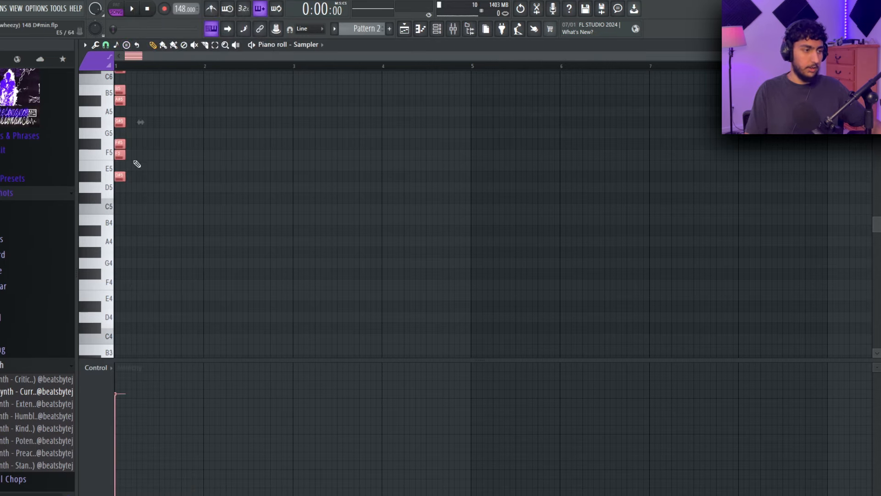
pyautogui.scroll(1, 110, 222)
pyautogui.moveTo(121, 210); pyautogui.dragTo(471, 234)
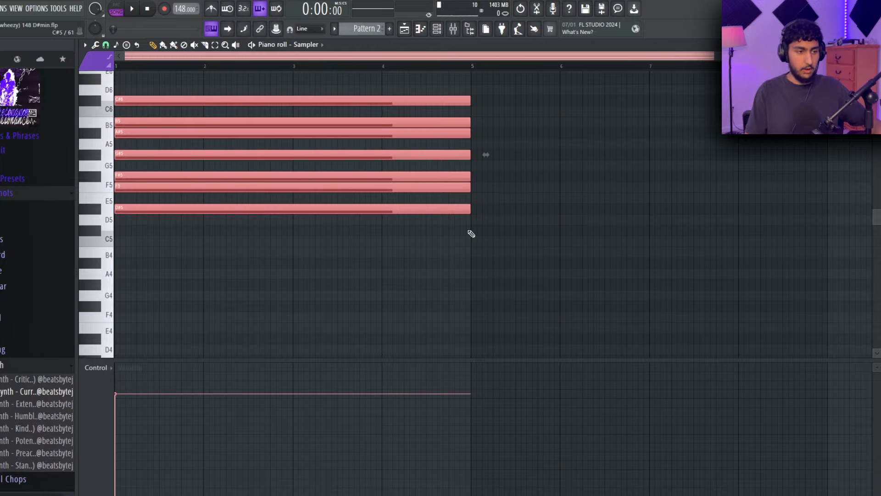
# Step: Duplicate the scale notes across the octaves from D#4 up to C#7 and lengthen them all to eight bars
pyautogui.scroll(-1, 577, 273)
pyautogui.click(127, 305)
pyautogui.scroll(1, 319, 326)
pyautogui.scroll(-1, 229, 312)
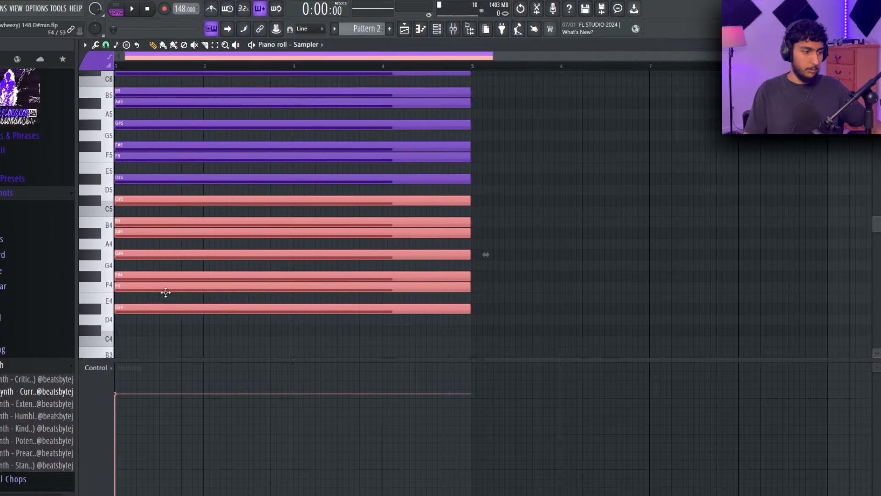
pyautogui.moveTo(143, 307)
pyautogui.mouseDown()
pyautogui.moveTo(150, 269)
pyautogui.moveTo(132, 72)
pyautogui.moveTo(118, 196)
pyautogui.mouseUp()
pyautogui.keyDown('ctrl'); pyautogui.click(586, 227); pyautogui.keyUp('ctrl')
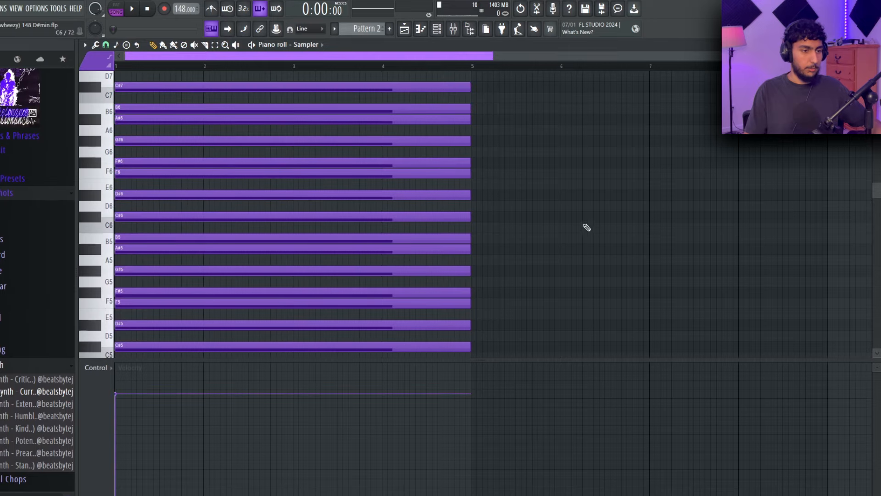
pyautogui.moveTo(470, 216); pyautogui.dragTo(495, 216)
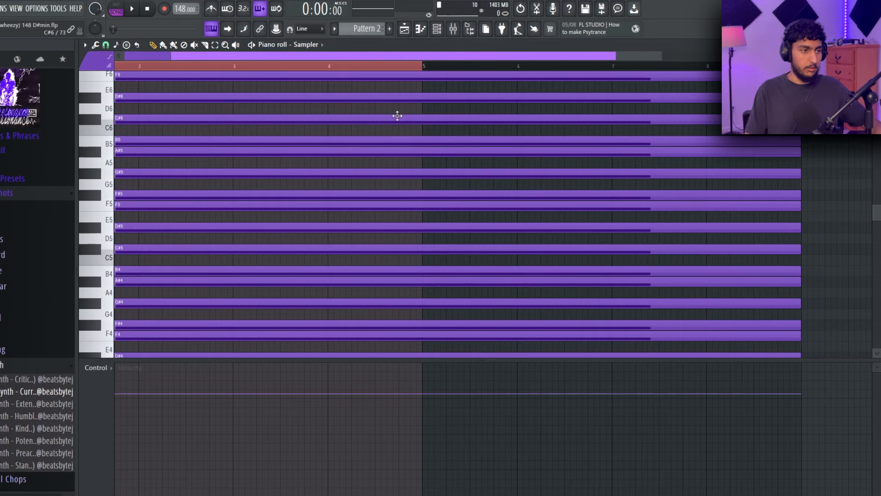
pyautogui.keyDown('ctrl'); pyautogui.click(579, 132); pyautogui.keyUp('ctrl')
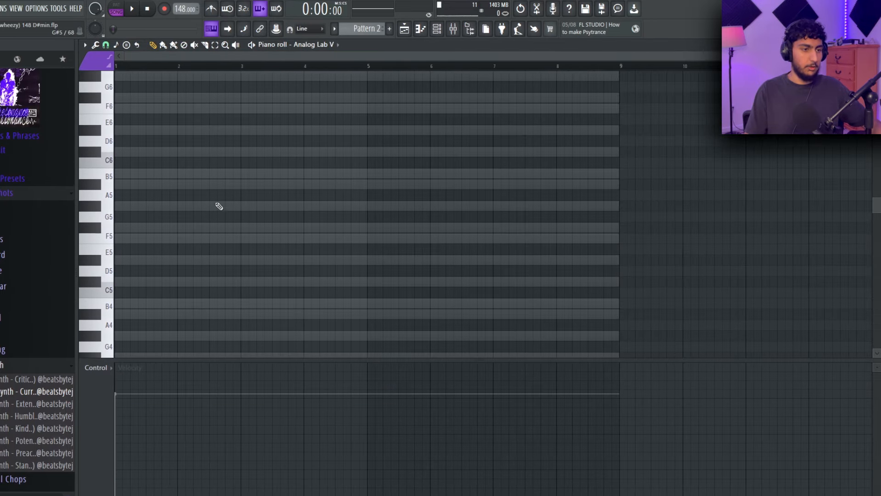
# Step: In the Analog Lab V piano roll, draw a two-bar D#4 note at bar 1 and duplicate it to bar 3
pyautogui.scroll(2, 201, 202)
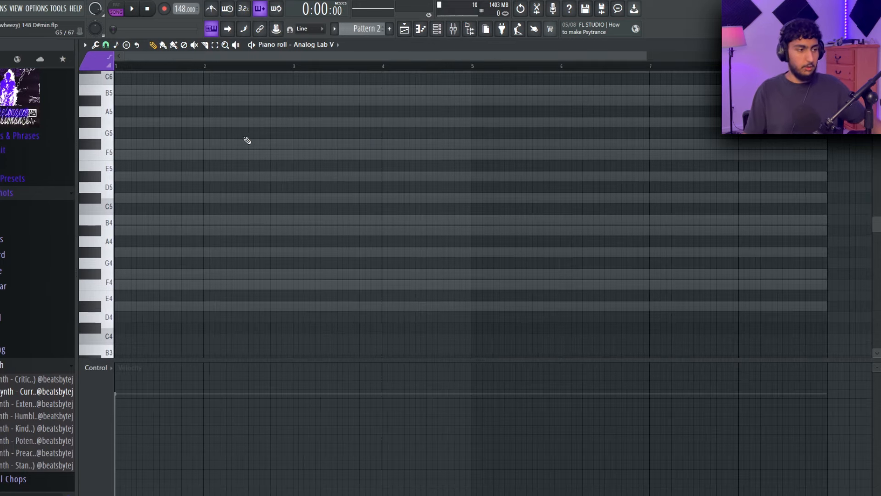
pyautogui.scroll(-1, 180, 273)
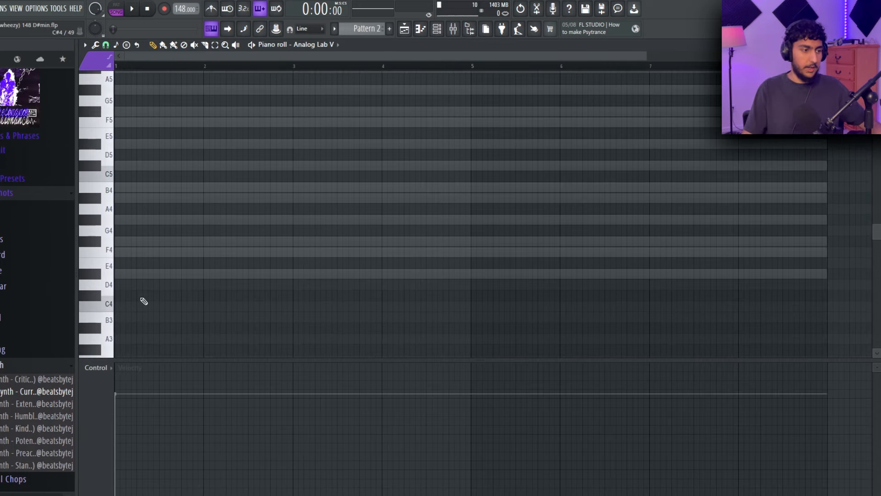
pyautogui.click(138, 274)
pyautogui.moveTo(824, 278); pyautogui.dragTo(291, 283)
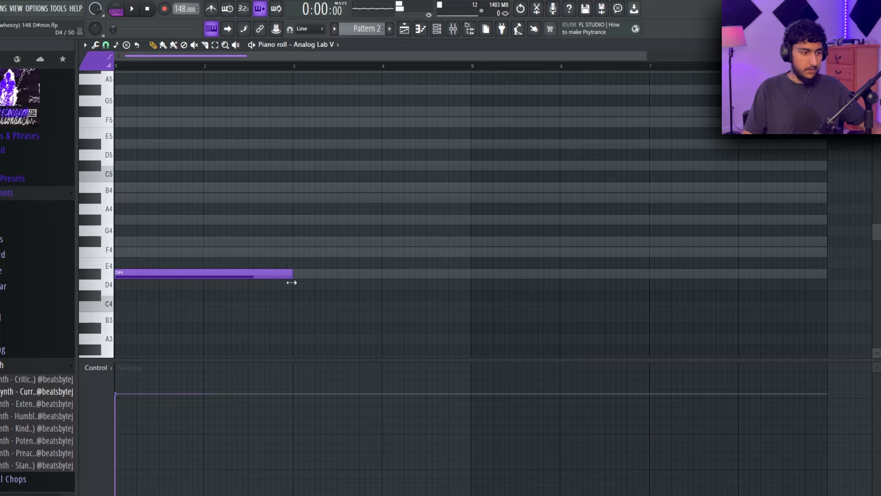
pyautogui.hotkey('ctrl', 'b')
pyautogui.moveTo(420, 321); pyautogui.dragTo(276, 264)
pyautogui.moveTo(454, 312); pyautogui.dragTo(232, 245)
pyautogui.keyDown('ctrl'); pyautogui.click(475, 334); pyautogui.keyUp('ctrl')
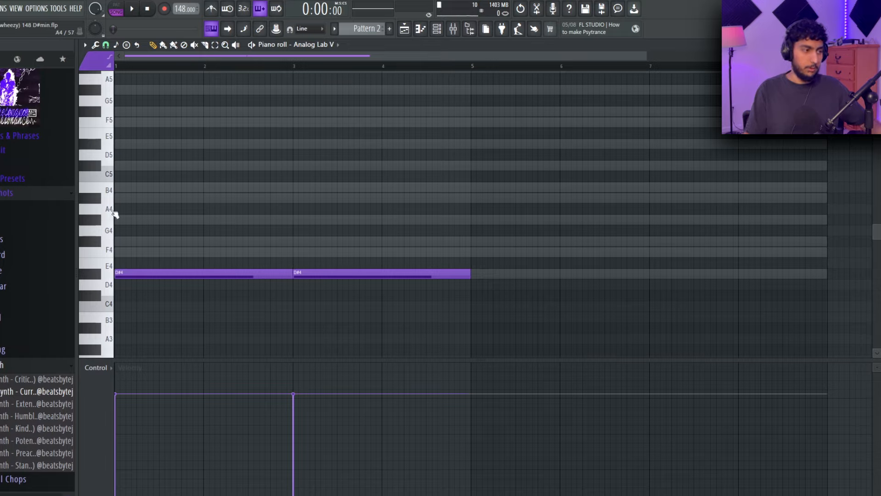
# Step: Add two-bar A#4 notes at bars 1 and 3 above the D#4 notes
pyautogui.click(129, 200)
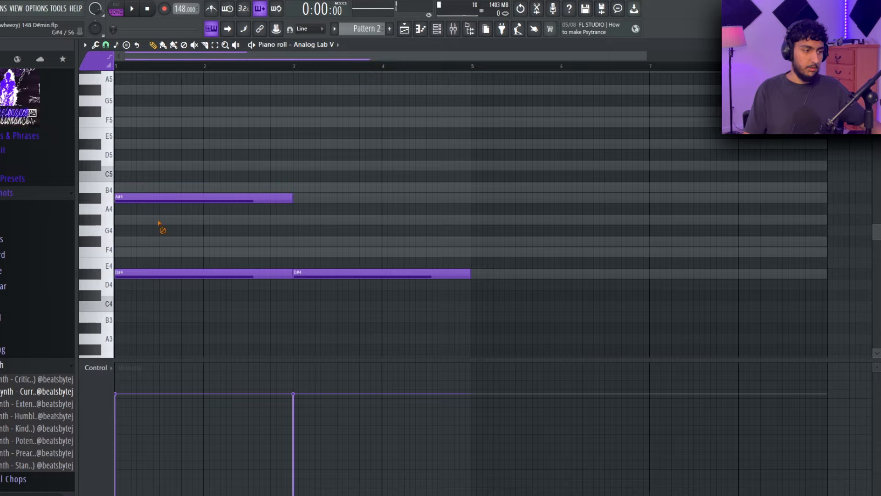
pyautogui.rightClick(150, 197)
pyautogui.click(132, 198)
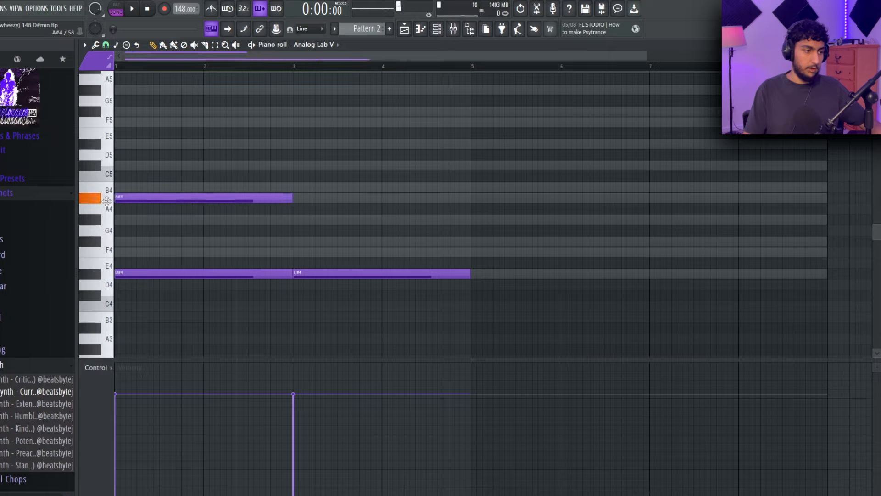
pyautogui.click(365, 198)
pyautogui.hotkey('ctrl', 'd')
# Step: Duplicate all the D#4 and A#4 notes into bars 5 to 8
pyautogui.hotkey('ctrl', 'a')
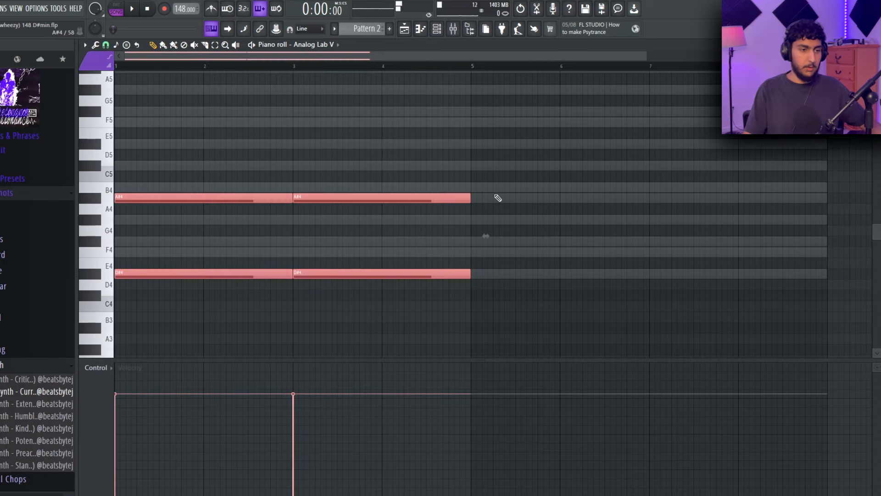
pyautogui.hotkey('ctrl', 'b')
pyautogui.hotkey('ctrl', 'd')
# Step: Draw a half-bar G#5 followed by a half-bar F#5 in bar 2 and play them back
pyautogui.scroll(3, 827, 339)
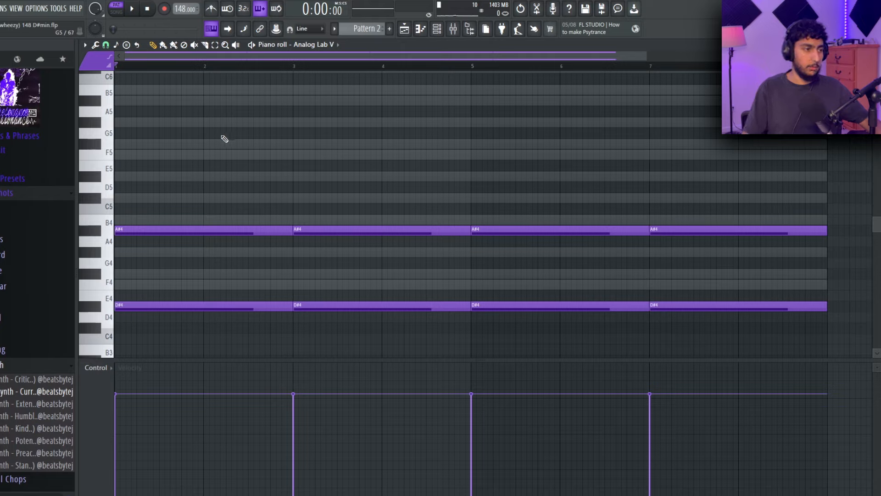
pyautogui.click(223, 122)
pyautogui.moveTo(380, 122); pyautogui.dragTo(248, 122)
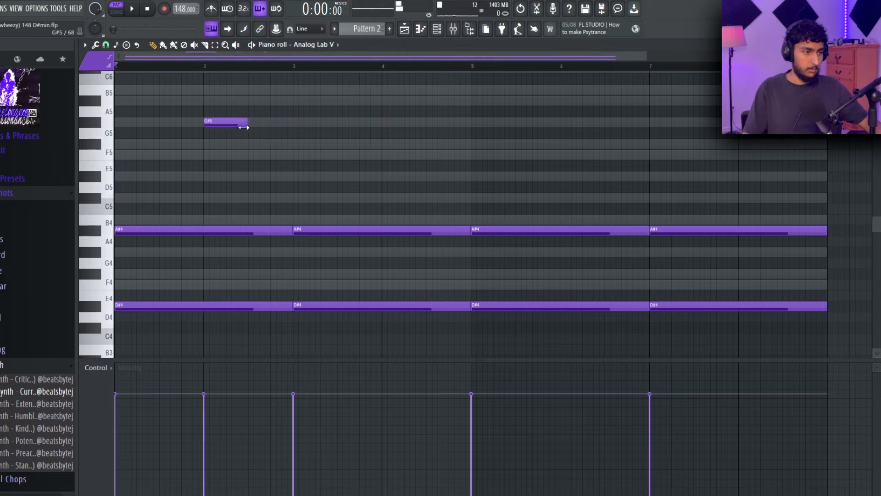
pyautogui.click(259, 144)
pyautogui.press('space')
pyautogui.click(213, 67)
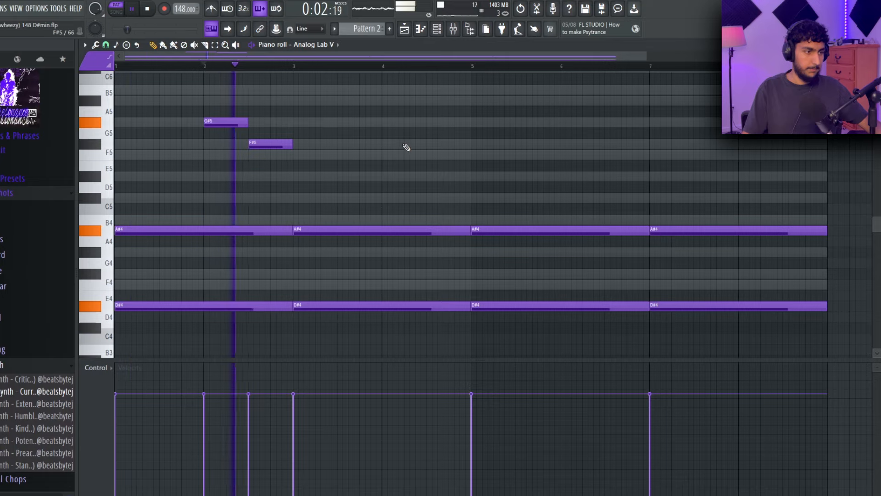
pyautogui.press('space')
# Step: Copy the G#5 and F#5 pair to bar 4, shortening F#5 to a quarter bar and following it with a quarter-bar F5
pyautogui.moveTo(330, 161)
pyautogui.mouseDown()
pyautogui.moveTo(190, 119)
pyautogui.moveTo(430, 128)
pyautogui.moveTo(390, 128)
pyautogui.mouseUp()
pyautogui.hotkey('ctrl', 'd')
pyautogui.moveTo(451, 145)
pyautogui.mouseDown()
pyautogui.moveTo(471, 158)
pyautogui.moveTo(447, 145)
pyautogui.mouseUp()
pyautogui.hotkey('ctrl', 'd')
pyautogui.moveTo(606, 180); pyautogui.dragTo(596, 222)
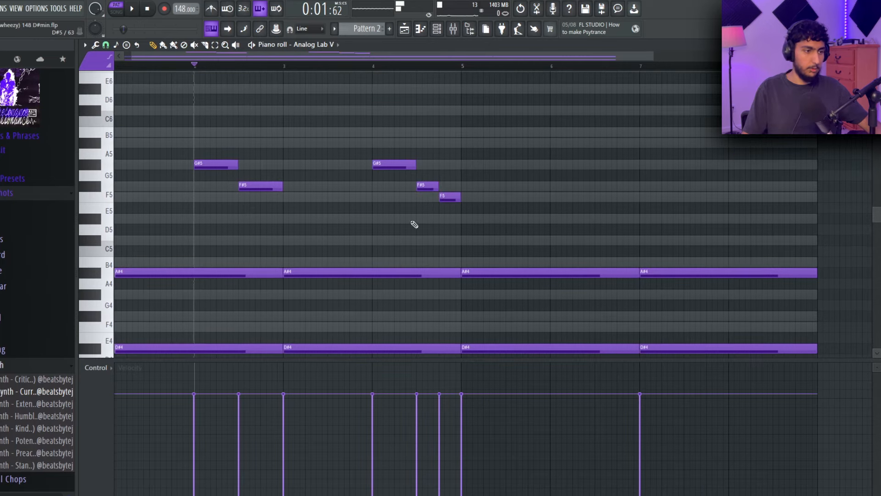
# Step: Try the melody notes one octave lower and return them to their original octave
pyautogui.moveTo(505, 229); pyautogui.dragTo(166, 116)
pyautogui.hotkey('ctrl', 'Down')
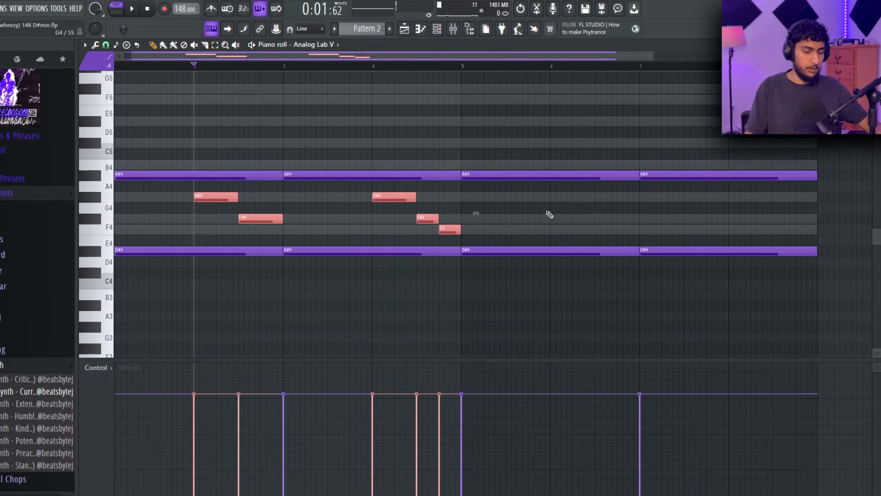
pyautogui.hotkey('ctrl', 'Up')
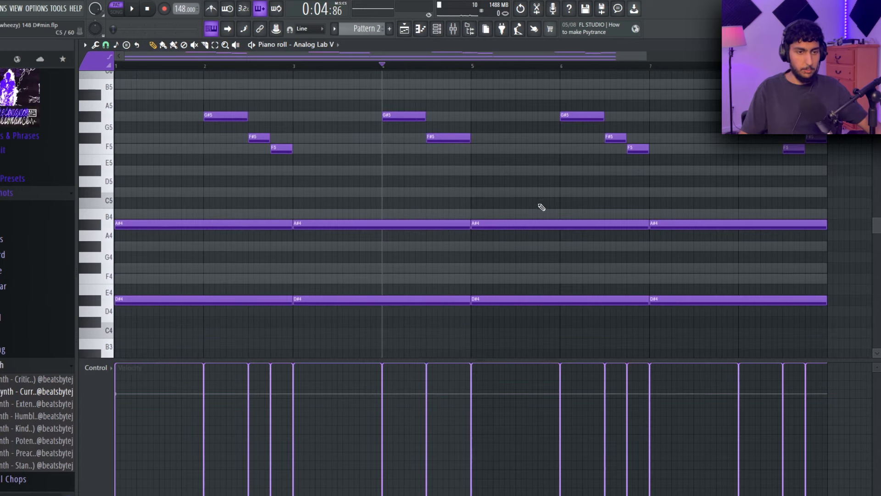
# Step: Play the whole eight-bar pattern from the beginning
pyautogui.keyDown('ctrl'); pyautogui.scroll(-2, 452, 285); pyautogui.keyUp('ctrl')
pyautogui.moveTo(151, 68); pyautogui.dragTo(86, 86)
pyautogui.press('space')
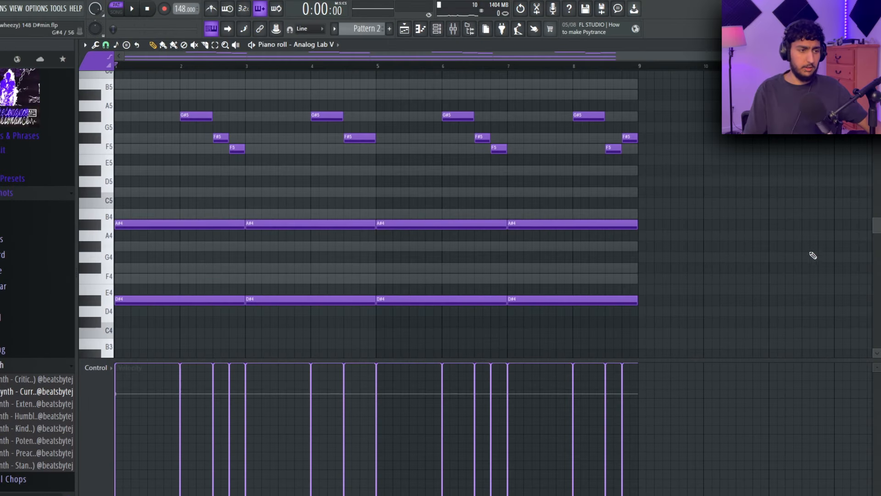
# Step: Highlight the sustained D#4 and A#4 notes, then the upper melody notes, to review the two layers
pyautogui.moveTo(794, 327); pyautogui.dragTo(117, 198)
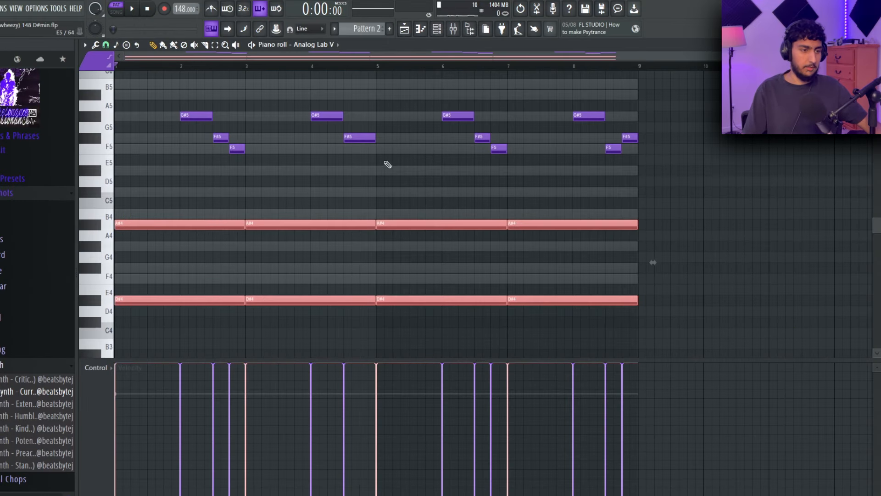
pyautogui.keyDown('ctrl'); pyautogui.click(740, 201); pyautogui.keyUp('ctrl')
pyautogui.moveTo(751, 172); pyautogui.dragTo(170, 75)
pyautogui.keyDown('ctrl'); pyautogui.click(825, 143); pyautogui.keyUp('ctrl')
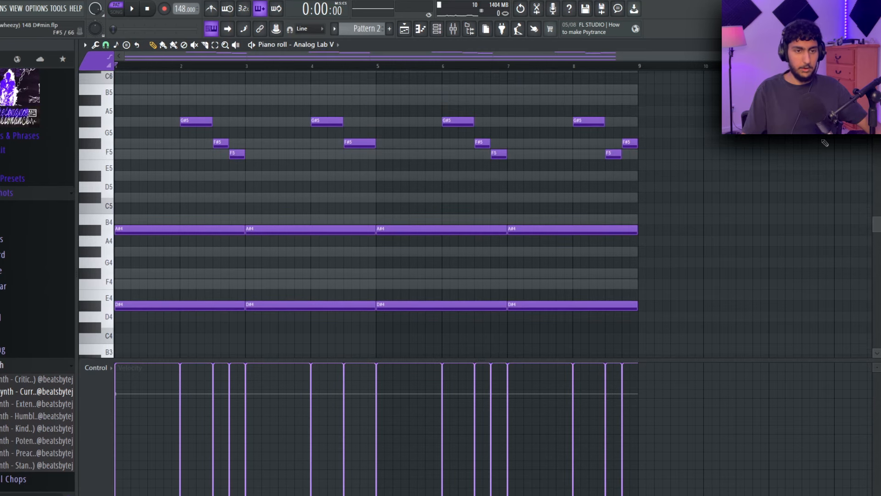
# Step: Open the Portal effect on the Analog Lab V mixer track and bring up its preset selection
pyautogui.click(875, 44)
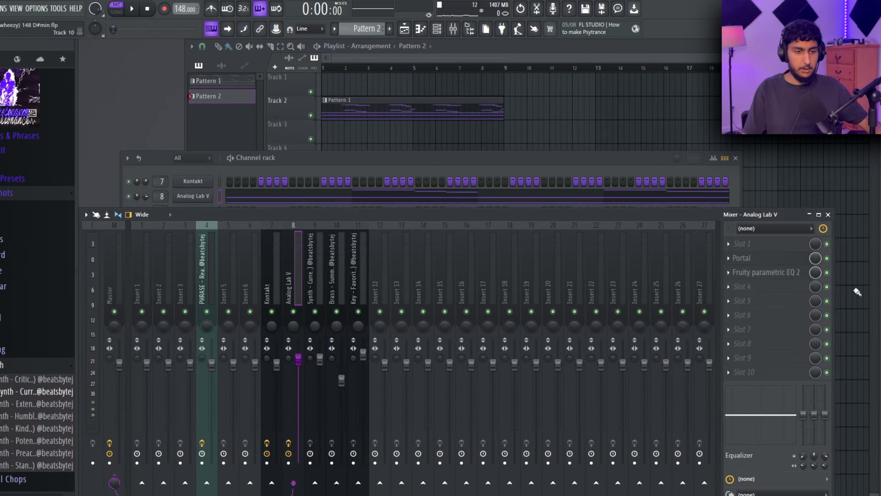
pyautogui.click(778, 263)
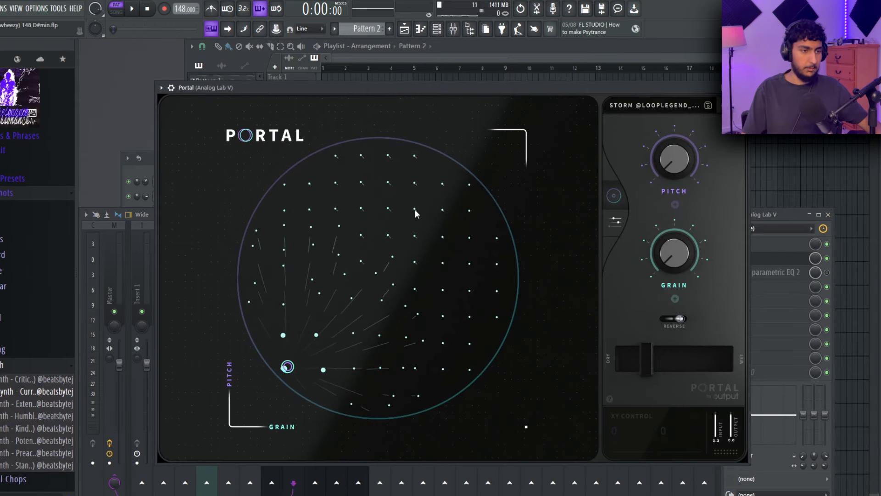
pyautogui.click(643, 106)
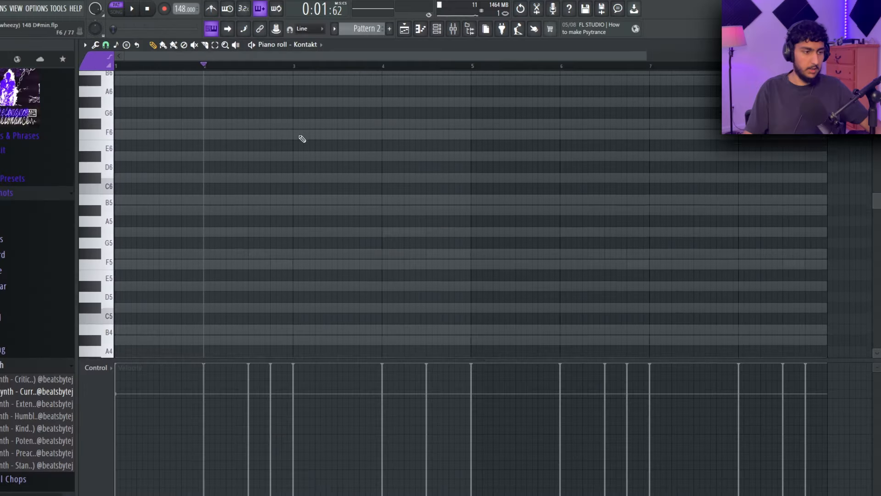
# Step: In the Kontakt piano roll, draw a quarter-bar G#6 note at the start of bar 2
pyautogui.scroll(-3, 282, 137)
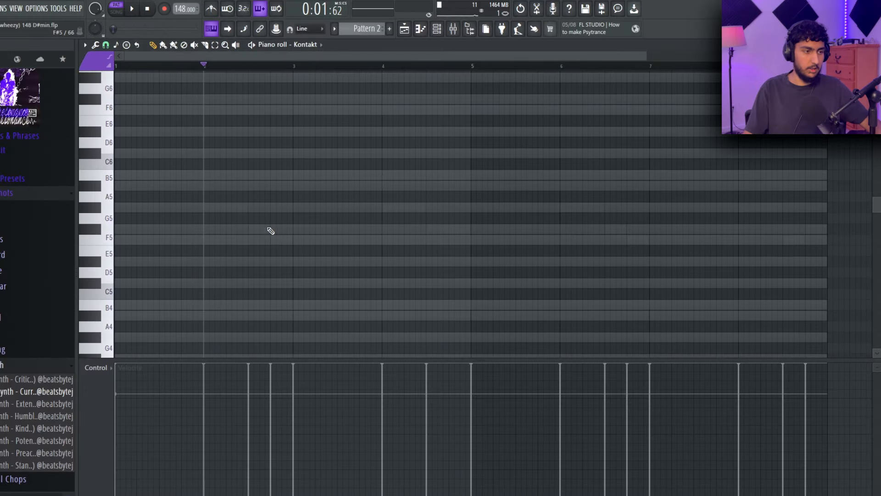
pyautogui.scroll(2, 191, 152)
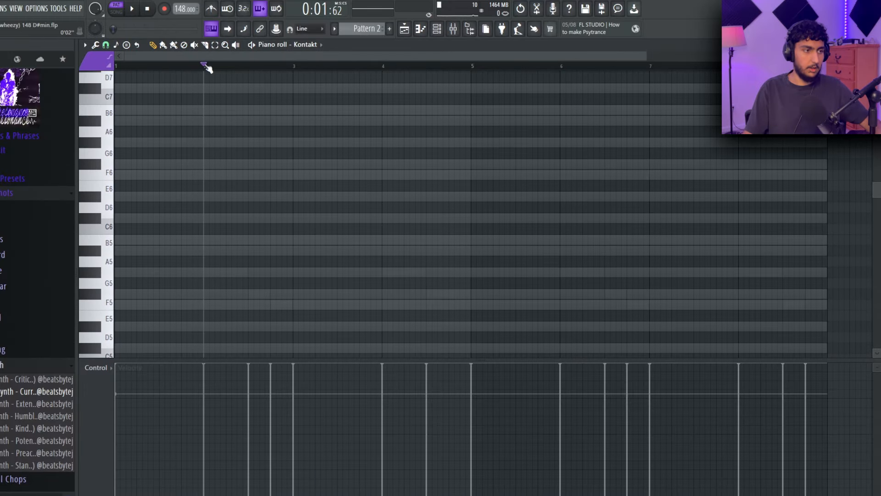
pyautogui.moveTo(206, 67); pyautogui.dragTo(383, 68)
pyautogui.click(207, 68)
pyautogui.scroll(1, 246, 170)
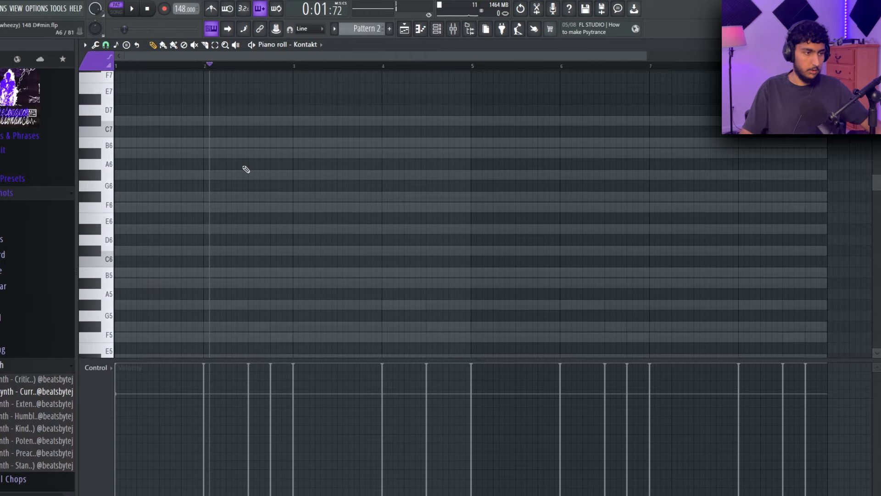
pyautogui.click(212, 175)
pyautogui.keyDown('ctrl'); pyautogui.scroll(2, 175, 147); pyautogui.keyUp('ctrl')
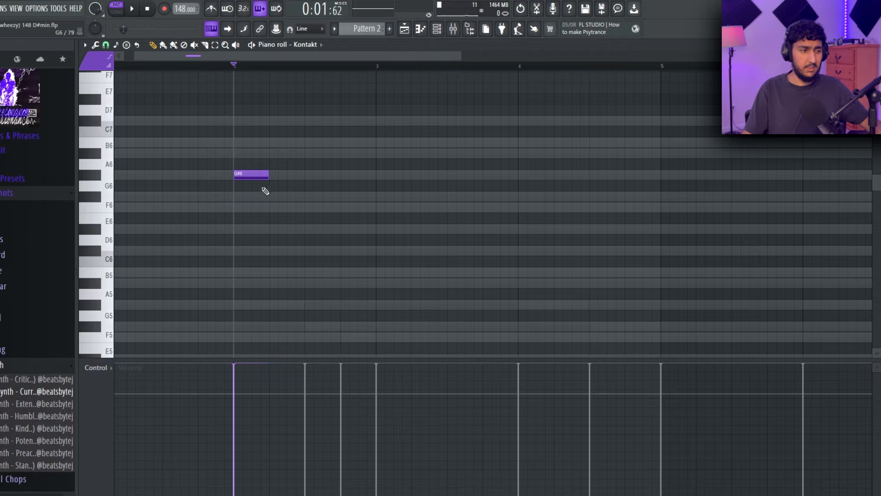
# Step: Repeat the G#6 note into three back-to-back notes of equal length, each about 3/16 of a bar
pyautogui.hotkey('ctrl', 'a')
pyautogui.moveTo(250, 178)
pyautogui.keyDown('shift'); pyautogui.mouseDown()
pyautogui.moveTo(324, 212)
pyautogui.moveTo(322, 201)
pyautogui.mouseUp(); pyautogui.keyUp('shift')
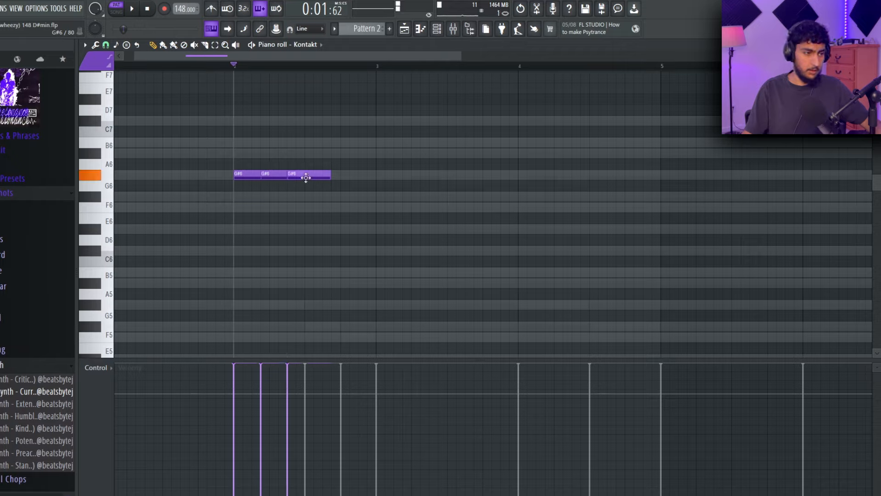
pyautogui.hotkey('ctrl', 'a')
pyautogui.moveTo(328, 174); pyautogui.dragTo(313, 175)
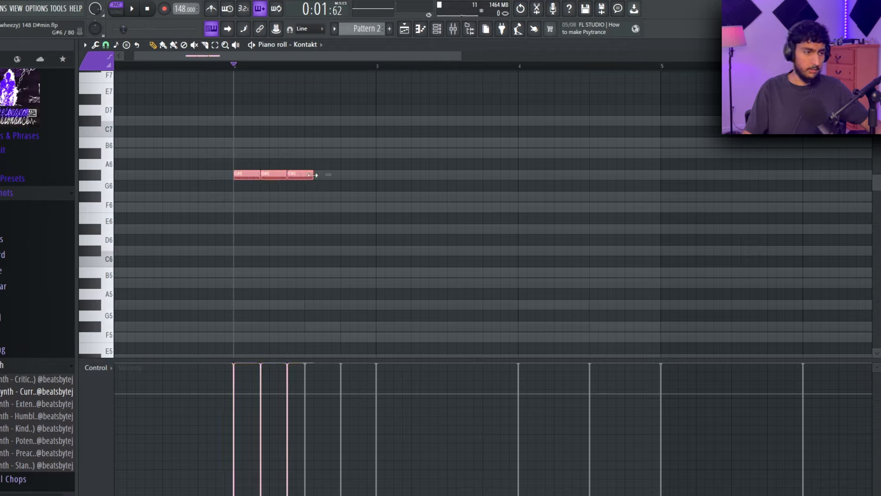
# Step: Copy the three G#6 notes down to F#6 starting halfway through bar 2, and play the phrase back
pyautogui.moveTo(251, 178)
pyautogui.keyDown('shift'); pyautogui.mouseDown()
pyautogui.moveTo(349, 205)
pyautogui.moveTo(317, 204)
pyautogui.mouseUp(); pyautogui.keyUp('shift')
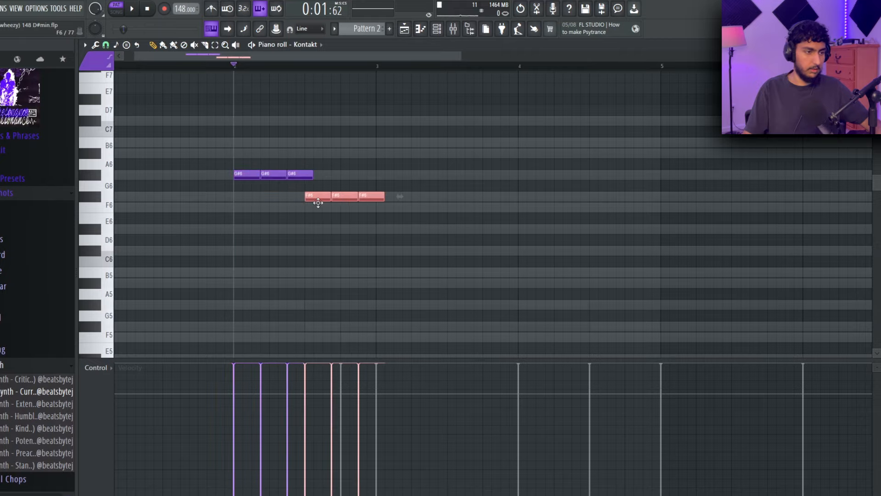
pyautogui.press('space')
pyautogui.rightClick(438, 247)
pyautogui.scroll(-2, 494, 189)
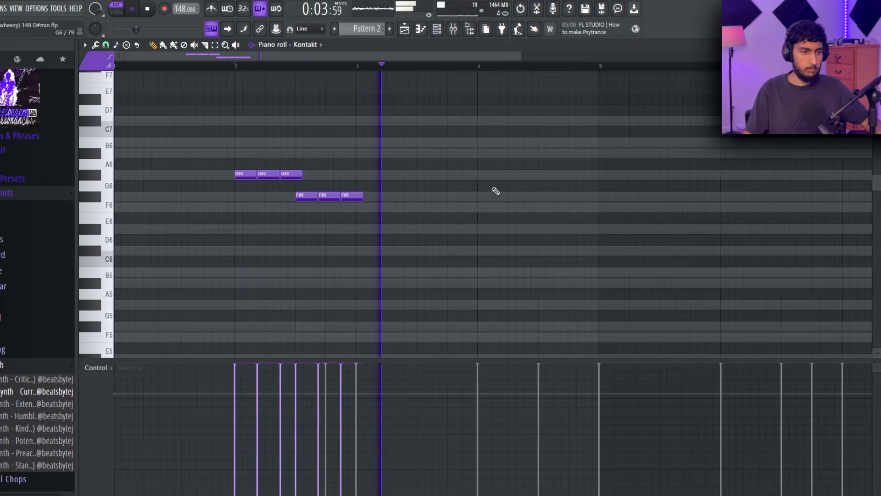
pyautogui.press('space')
# Step: Duplicate the six-note phrase to bar 4 and lower its last two notes to F6 and D#6
pyautogui.hotkey('ctrl', 'b')
pyautogui.keyDown('ctrl'); pyautogui.click(511, 134); pyautogui.keyUp('ctrl')
pyautogui.scroll(2, 523, 168)
pyautogui.moveTo(424, 195); pyautogui.dragTo(449, 232)
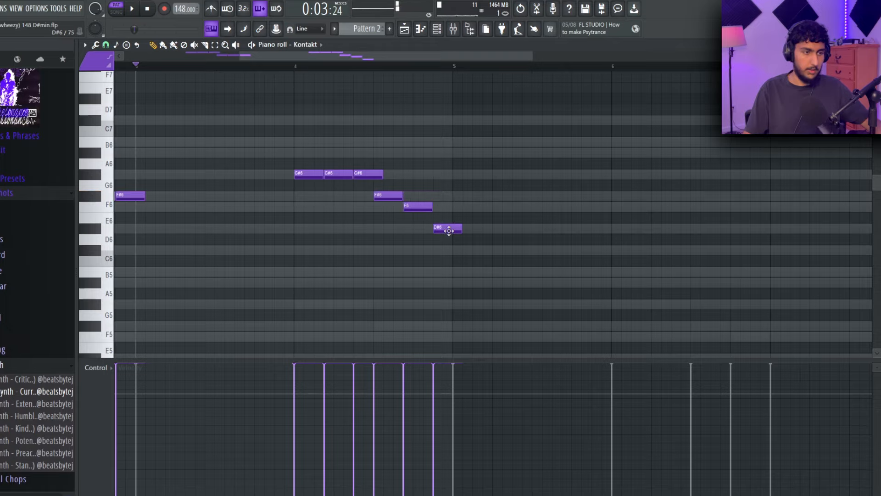
# Step: Lower the Kontakt phrase to F#6 and F6 in bar 2, and to F#6, F6, D#6 and A#5 in bar 4, and play it back
pyautogui.click(290, 67)
pyautogui.press('space')
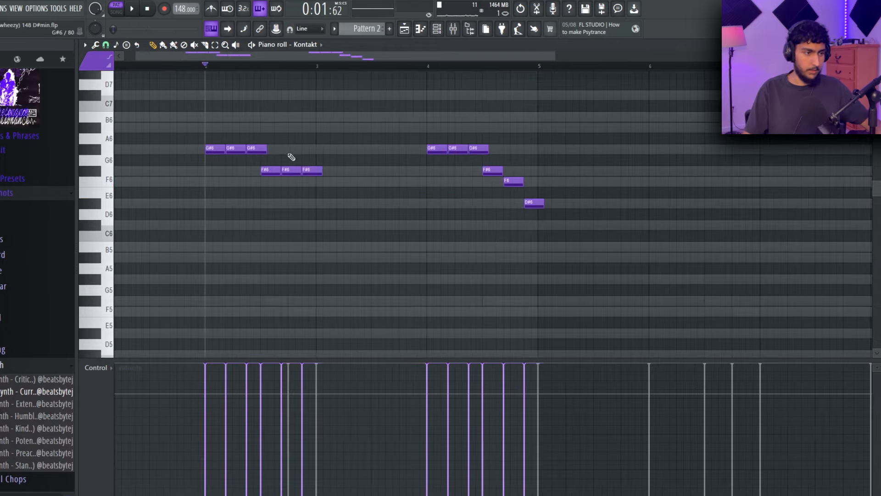
pyautogui.moveTo(291, 158); pyautogui.dragTo(186, 150)
pyautogui.hotkey('shift', 'Down')
pyautogui.hotkey('shift', 'Down')
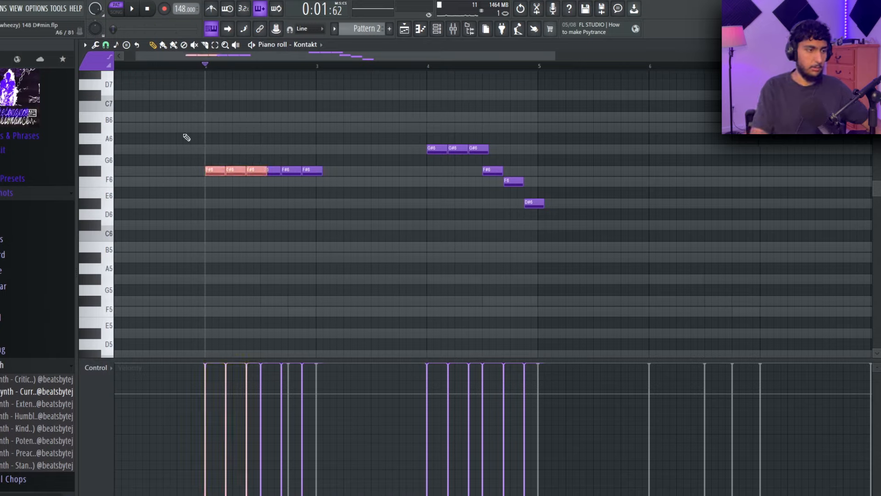
pyautogui.keyDown('ctrl'); pyautogui.click(457, 267); pyautogui.keyUp('ctrl')
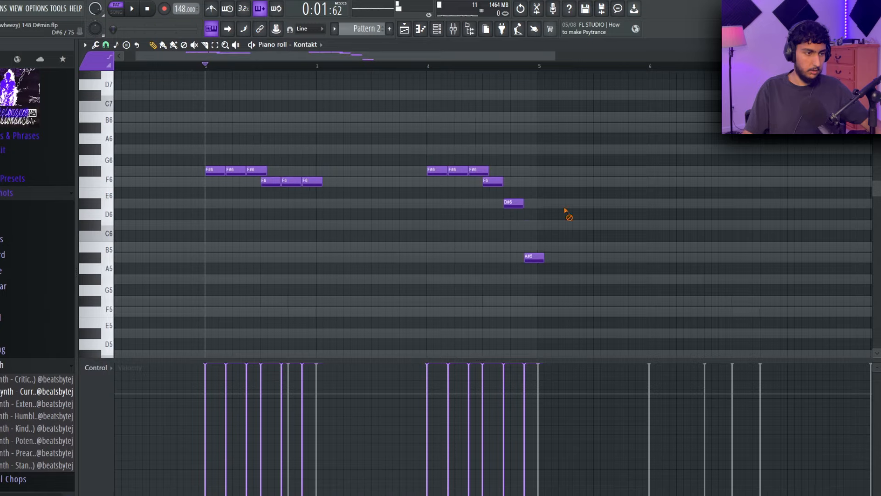
pyautogui.press('space')
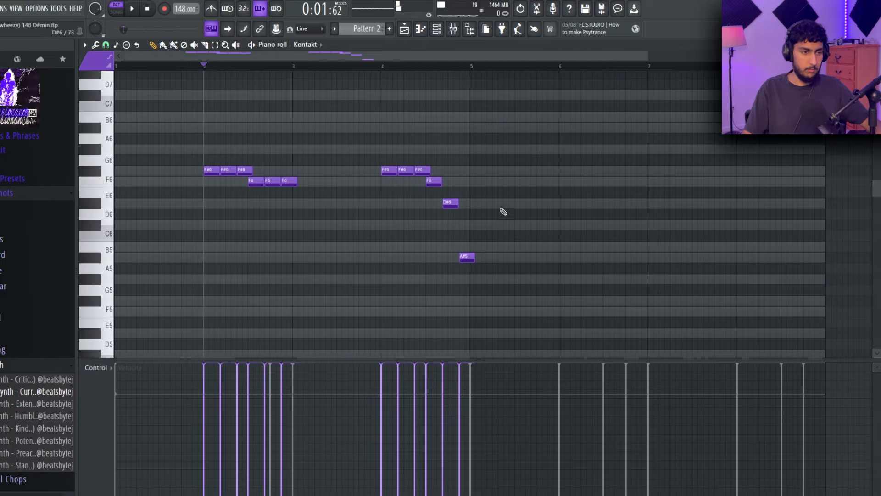
# Step: Duplicate the first four bars of the Kontakt melody into bars 5 to 8 and trim the last A#5 note to the end of bar 8
pyautogui.moveTo(476, 68); pyautogui.dragTo(115, 73)
pyautogui.hotkey('ctrl', 'b')
pyautogui.hotkey('ctrl', 'd')
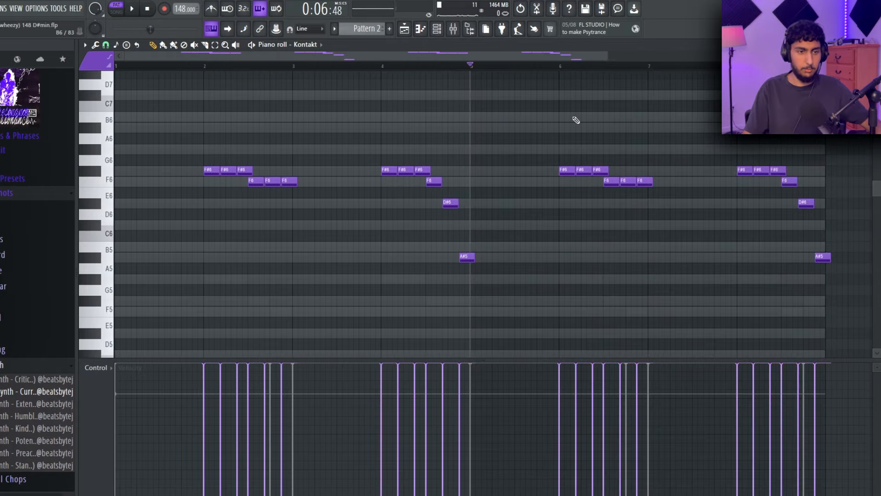
pyautogui.scroll(-2, 576, 120)
pyautogui.moveTo(606, 123); pyautogui.dragTo(510, 121)
pyautogui.scroll(2, 509, 122)
pyautogui.moveTo(489, 276); pyautogui.dragTo(154, 127)
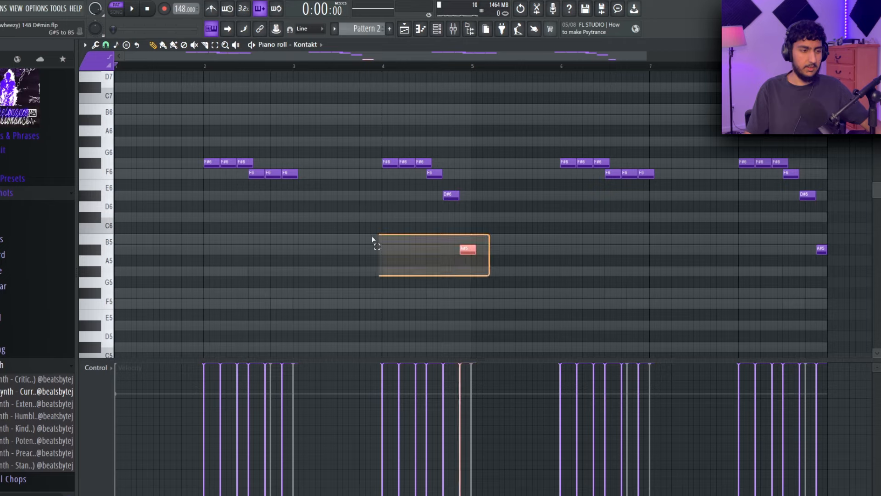
pyautogui.keyDown('ctrl'); pyautogui.click(306, 129); pyautogui.keyUp('ctrl')
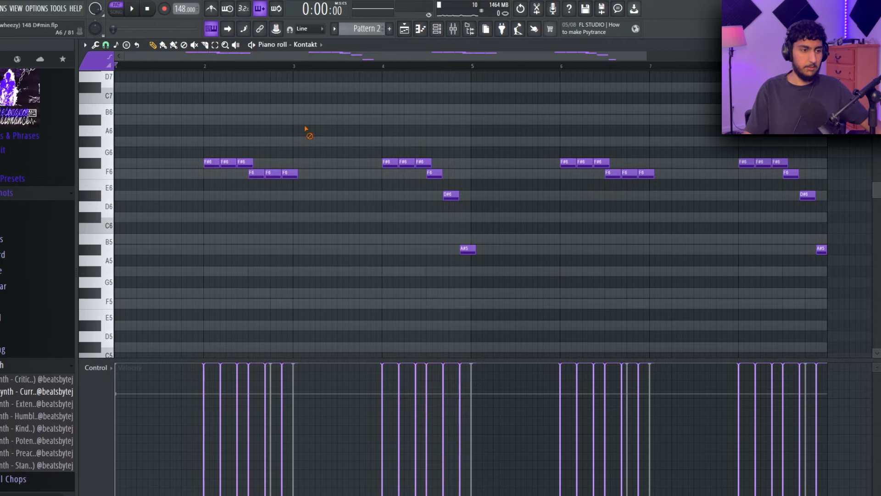
pyautogui.moveTo(343, 243); pyautogui.dragTo(171, 138)
pyautogui.scroll(3, 181, 213)
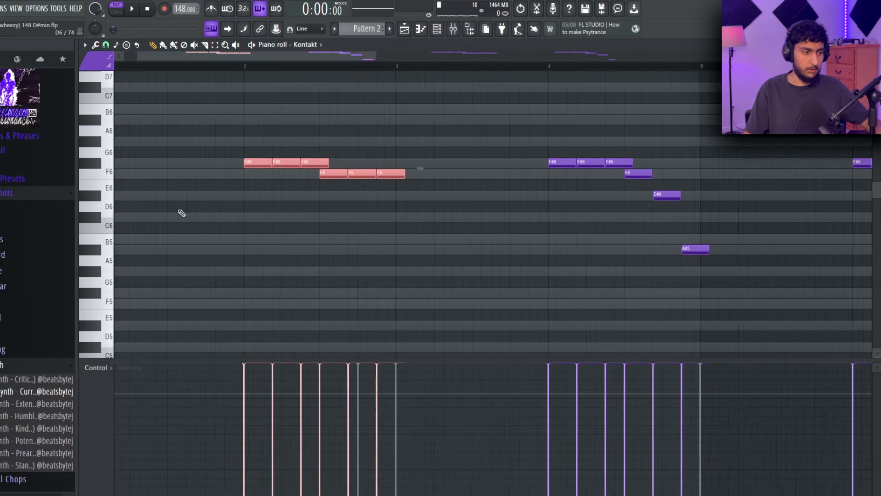
# Step: Set the piano roll snap to 1/6 beat and clone the first F#6 as a half-beat pickup note ending at bar 2
pyautogui.scroll(-2, 386, 233)
pyautogui.click(107, 45)
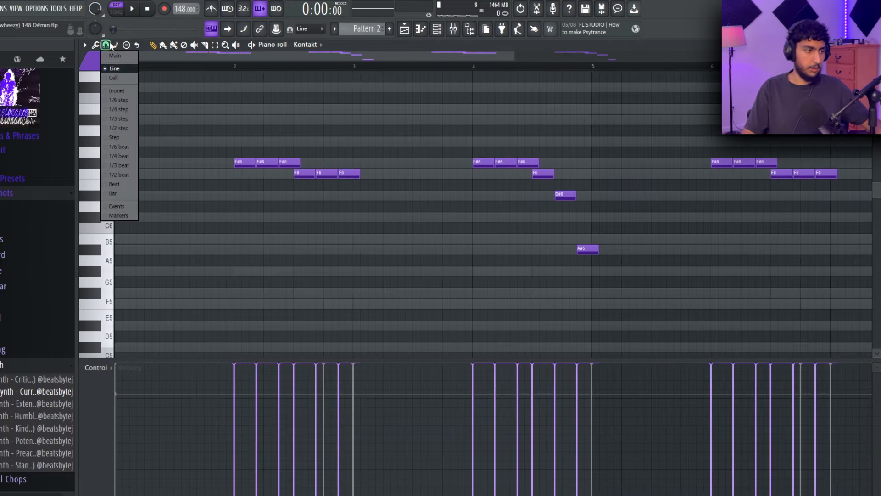
pyautogui.click(128, 147)
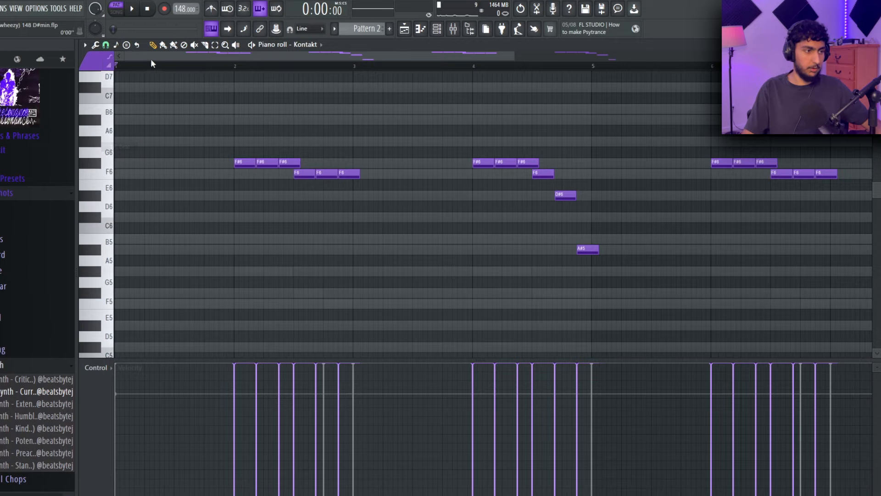
pyautogui.scroll(5, 192, 191)
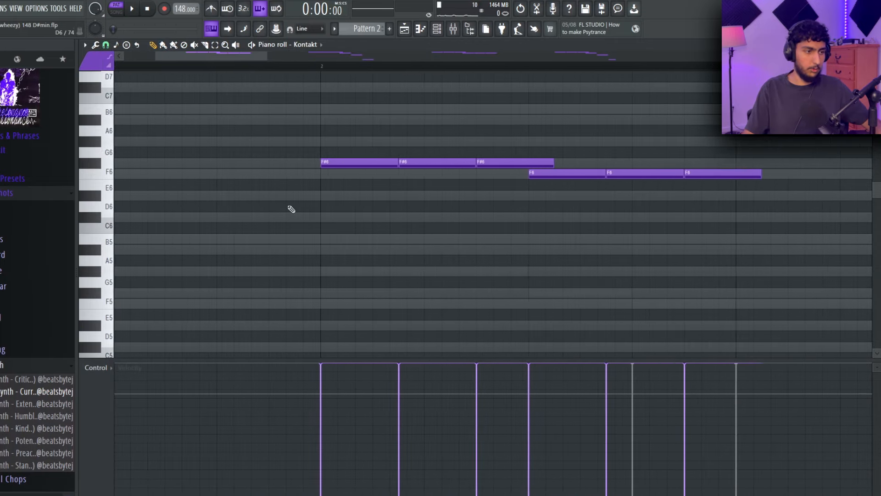
pyautogui.keyDown('shift'); pyautogui.moveTo(356, 164); pyautogui.dragTo(304, 164); pyautogui.keyUp('shift')
pyautogui.scroll(-2, 358, 250)
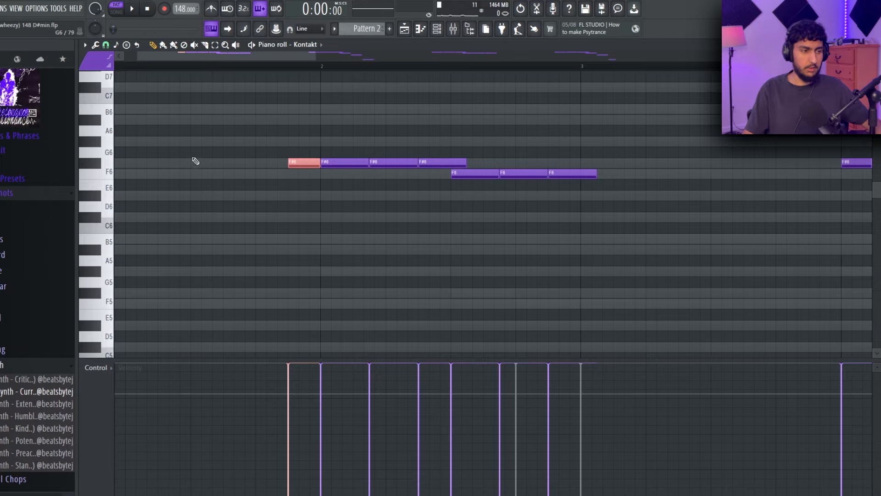
# Step: Chop the F#6 pickup note into three equal notes and ramp their velocities upward into bar 2
pyautogui.hotkey('ctrl', 'u')
pyautogui.keyDown('ctrl'); pyautogui.moveTo(281, 150); pyautogui.dragTo(320, 170); pyautogui.keyUp('ctrl')
pyautogui.scroll(2, 250, 312)
pyautogui.moveTo(301, 471); pyautogui.dragTo(349, 397)
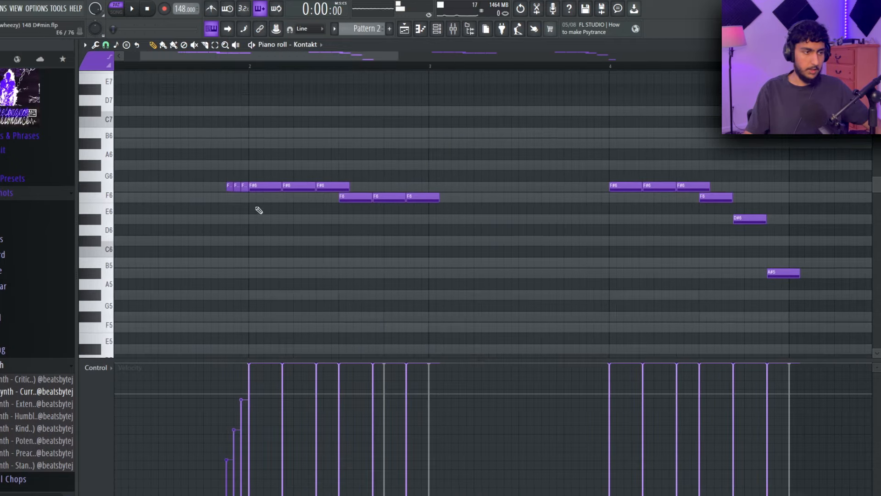
# Step: Copy the F#6 pickup roll before bars 4, 6 and 8, using two notes instead of three before bars 4 and 8
pyautogui.keyDown('ctrl'); pyautogui.moveTo(218, 181); pyautogui.dragTo(525, 220); pyautogui.keyUp('ctrl')
pyautogui.keyDown('ctrl'); pyautogui.scroll(1, 611, 207); pyautogui.keyUp('ctrl')
pyautogui.keyDown('ctrl'); pyautogui.click(628, 236); pyautogui.keyUp('ctrl')
pyautogui.keyDown('ctrl'); pyautogui.scroll(1, 617, 232); pyautogui.keyUp('ctrl')
pyautogui.rightClick(565, 188)
pyautogui.keyDown('ctrl'); pyautogui.scroll(-1, 616, 176); pyautogui.keyUp('ctrl')
pyautogui.click(366, 67)
pyautogui.keyDown('ctrl'); pyautogui.scroll(2, 478, 216); pyautogui.keyUp('ctrl')
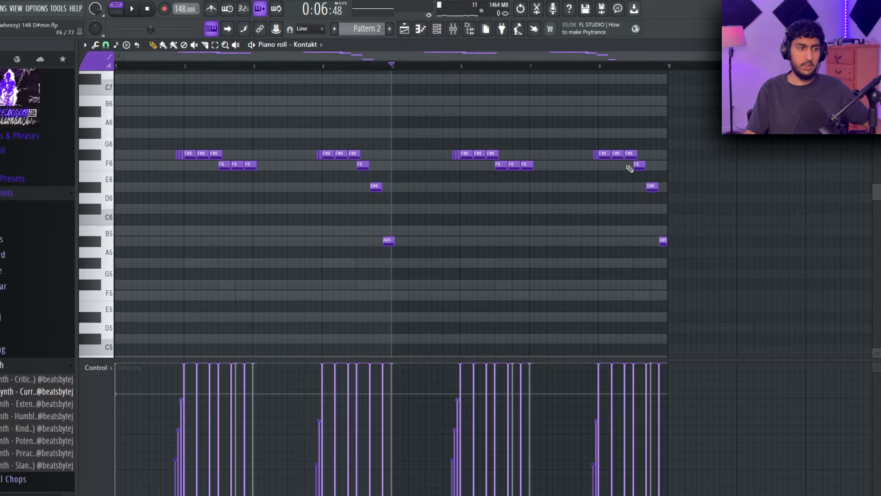
pyautogui.moveTo(731, 268); pyautogui.dragTo(115, 67)
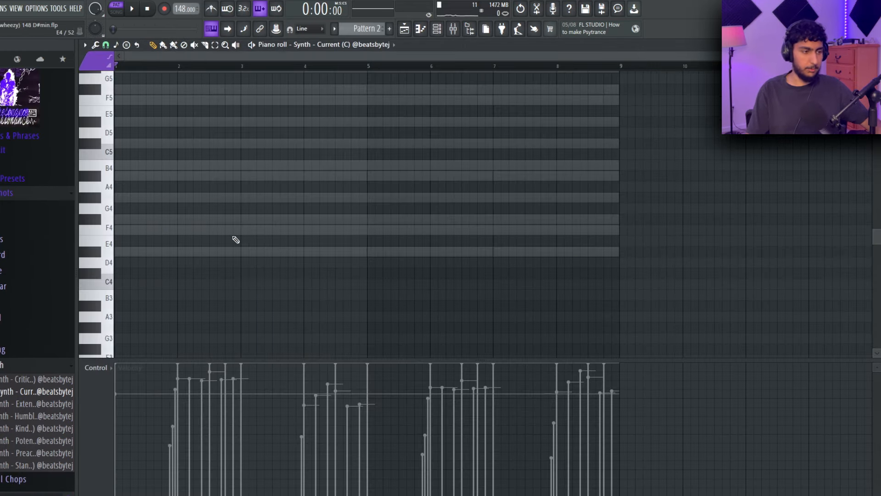
# Step: Draw a one-bar D#4 note at bar 2 for the Synth - Current channel and play the pattern back
pyautogui.click(182, 255)
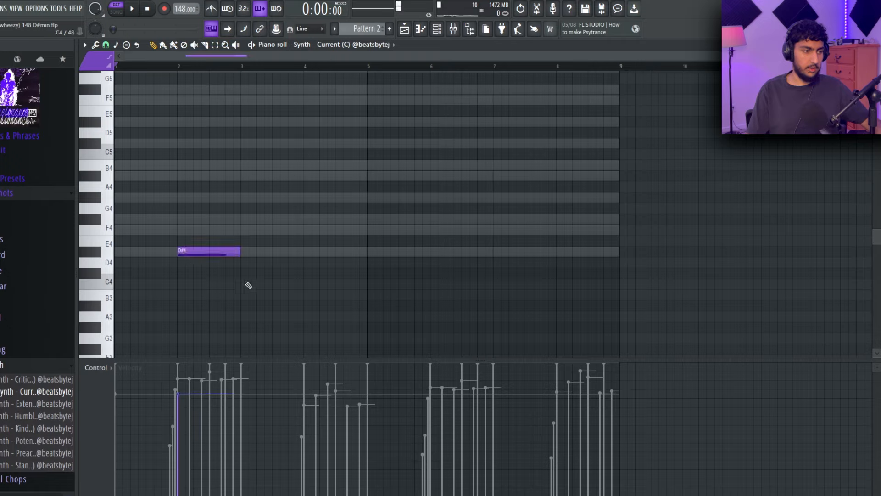
pyautogui.click(222, 256)
pyautogui.press('space')
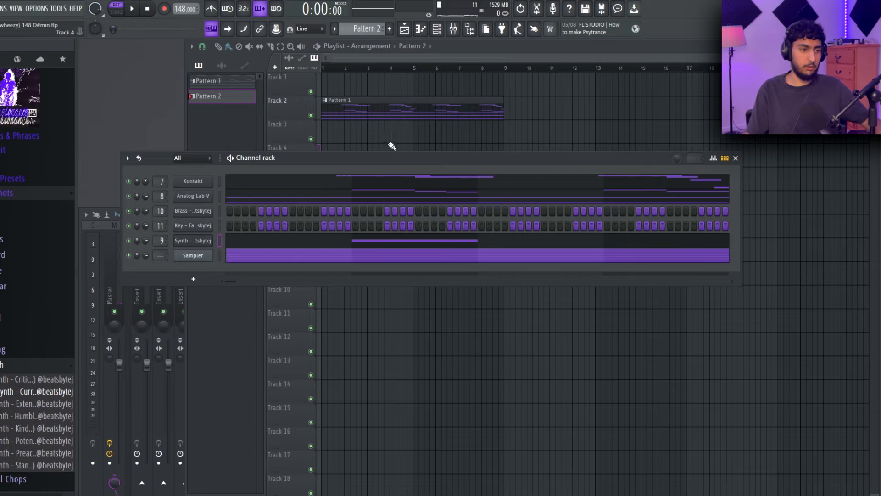
# Step: Open the piano roll of the Key - Favorite (Really Low) channel, draw a long D#5 note from bar 1, and play it back
pyautogui.click(214, 225)
pyautogui.moveTo(373, 149); pyautogui.dragTo(379, 136)
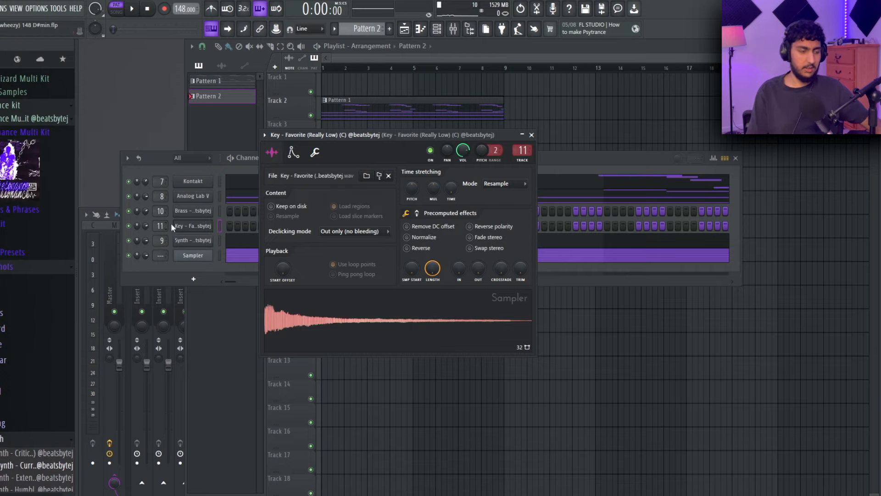
pyautogui.click(214, 236)
pyautogui.rightClick(205, 225)
pyautogui.click(229, 225)
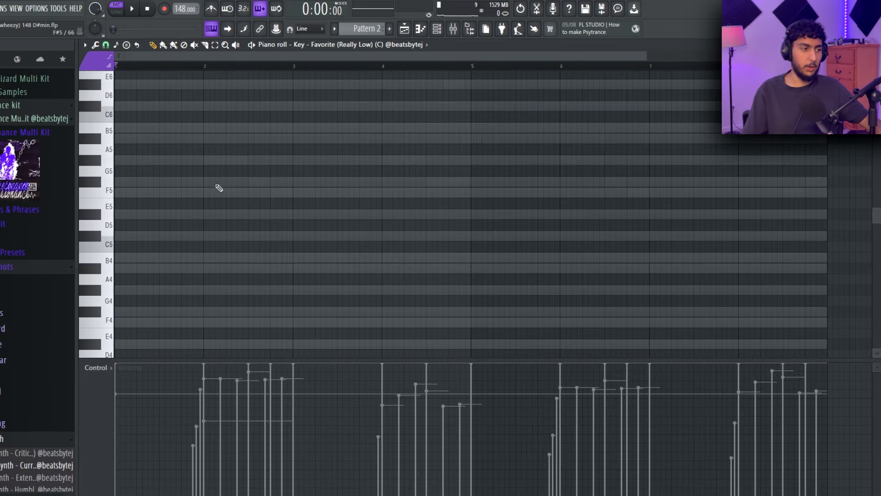
pyautogui.click(123, 217)
pyautogui.press('space')
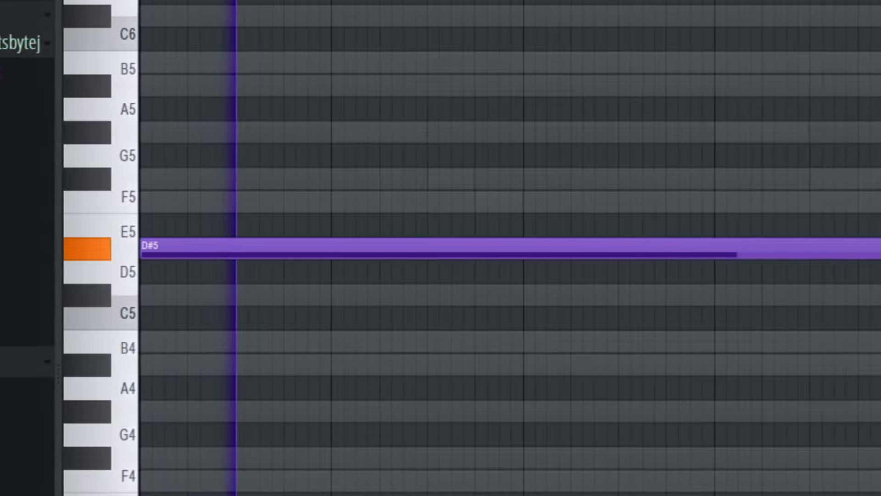
# Step: Duplicate the long D#5 key note so it fills all eight bars
pyautogui.hotkey('ctrl', 'a')
pyautogui.hotkey('ctrl', 'b')
pyautogui.hotkey('ctrl', 'd')
pyautogui.scroll(-1, 777, 149)
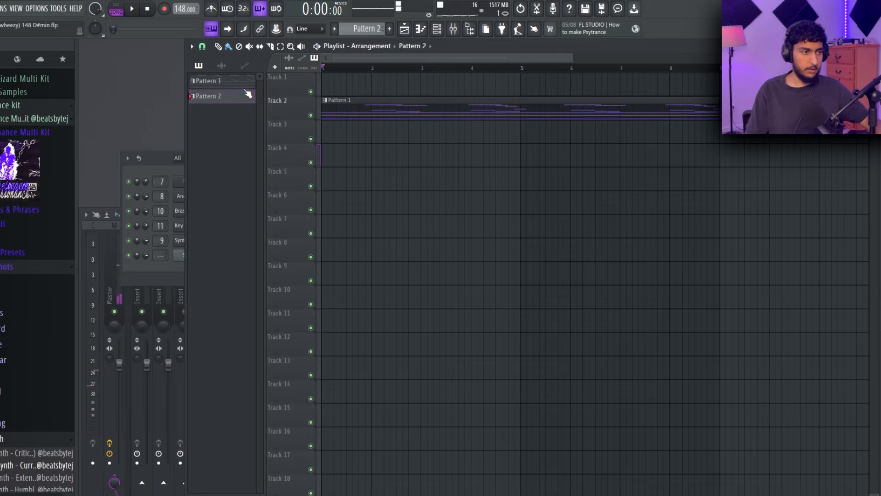
# Step: Split Pattern 1 by channel, lay the separate instrument patterns on Tracks 3 to 7, and remove the combined clip from Track 2
pyautogui.rightClick(236, 83)
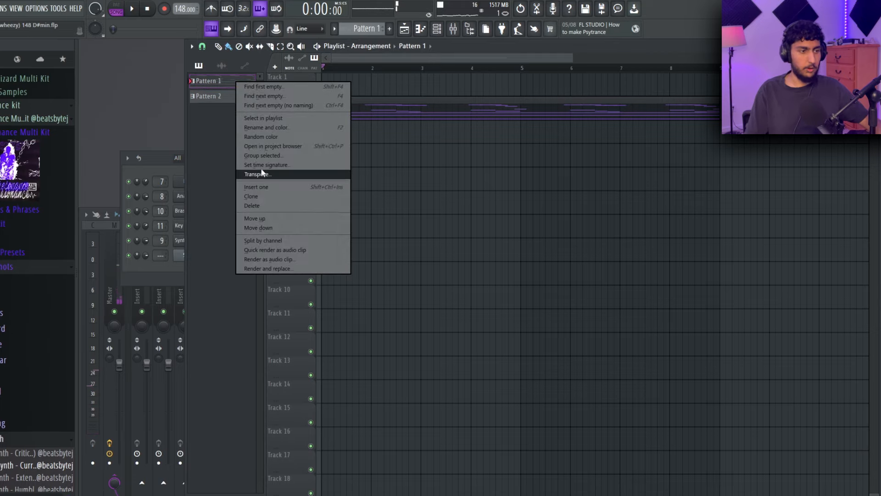
pyautogui.click(259, 241)
pyautogui.moveTo(251, 96); pyautogui.dragTo(372, 139)
pyautogui.rightClick(560, 208)
pyautogui.hotkey('ctrl', 'z')
pyautogui.rightClick(559, 114)
pyautogui.hotkey('ctrl', 'd')
pyautogui.press('space')
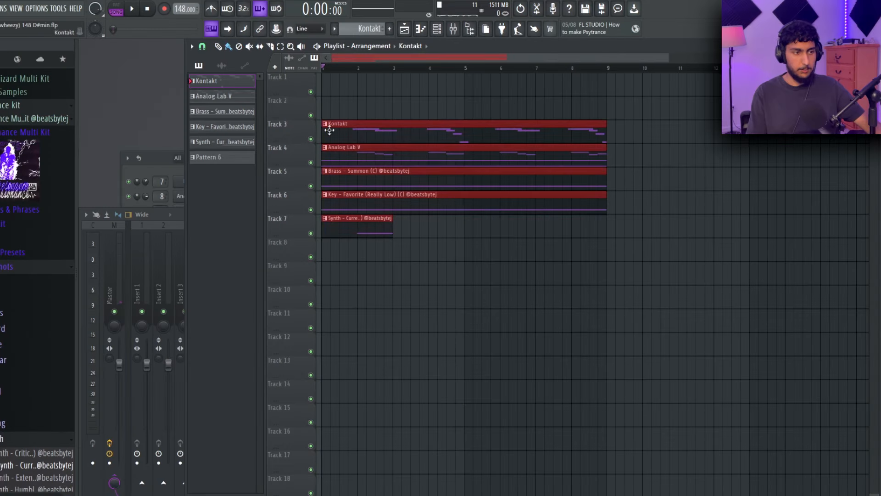
pyautogui.moveTo(470, 273); pyautogui.dragTo(393, 116)
pyautogui.rightClick(647, 343)
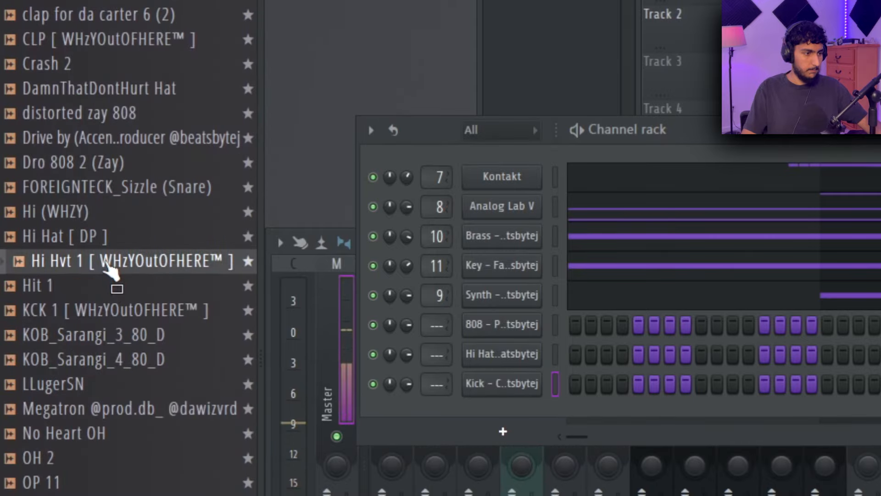
# Step: Add the basic 3 and FOREIGNTECK_Sizzle (Snare) samples to the channel rack as new channels
pyautogui.scroll(6, 115, 256)
pyautogui.moveTo(92, 379); pyautogui.dragTo(503, 429)
pyautogui.scroll(-4, 145, 317)
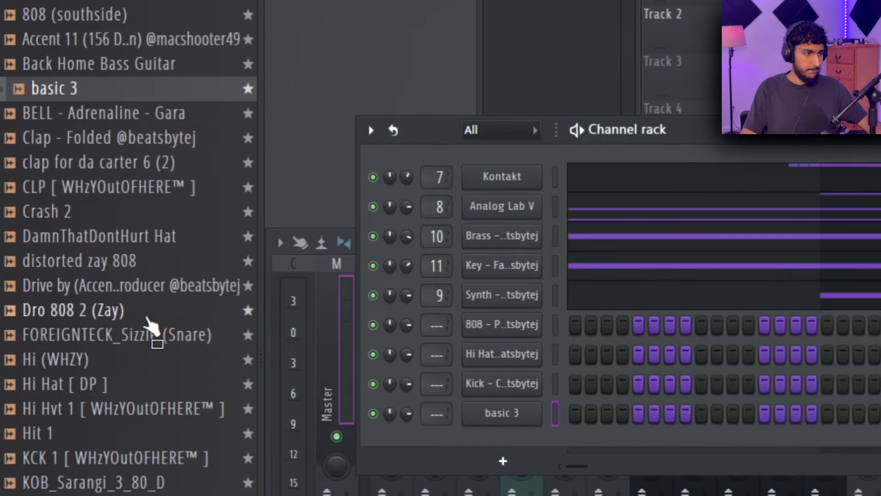
pyautogui.moveTo(148, 333); pyautogui.dragTo(597, 453)
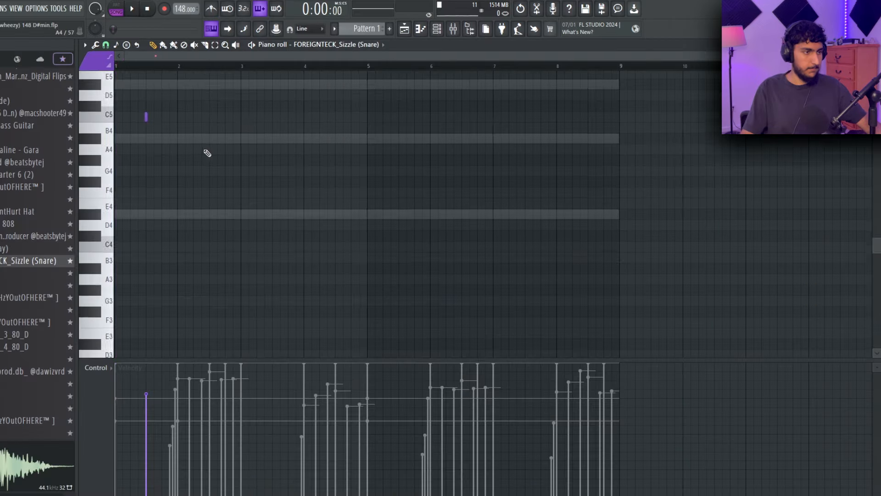
# Step: Repeat the C5 snare hit on beat 3 of every bar through bar 8
pyautogui.scroll(3, 216, 160)
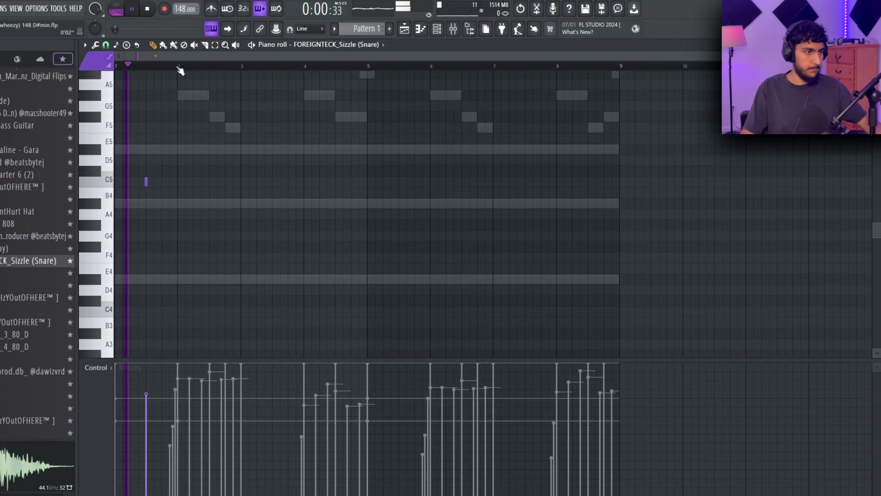
pyautogui.hotkey('ctrl', 'b')
pyautogui.hotkey('ctrl', 'b')
pyautogui.hotkey('ctrl', 'a')
pyautogui.hotkey('ctrl', 'b')
pyautogui.hotkey('ctrl', 'd')
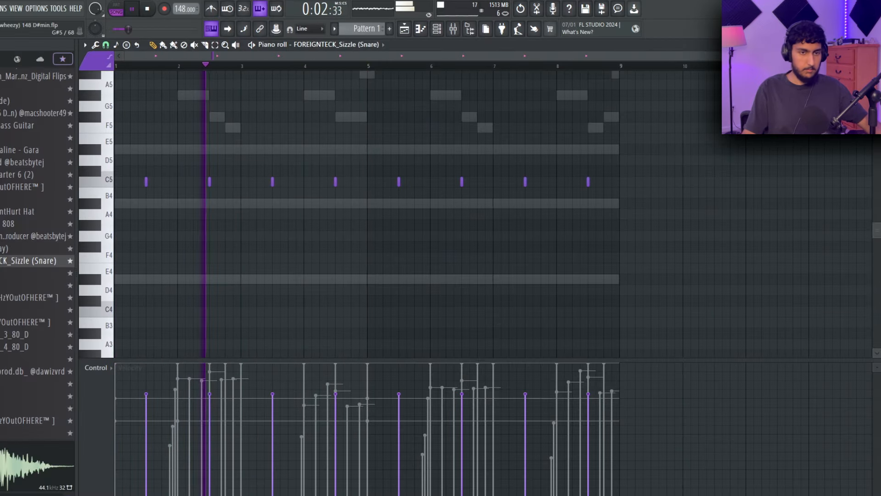
pyautogui.click(875, 44)
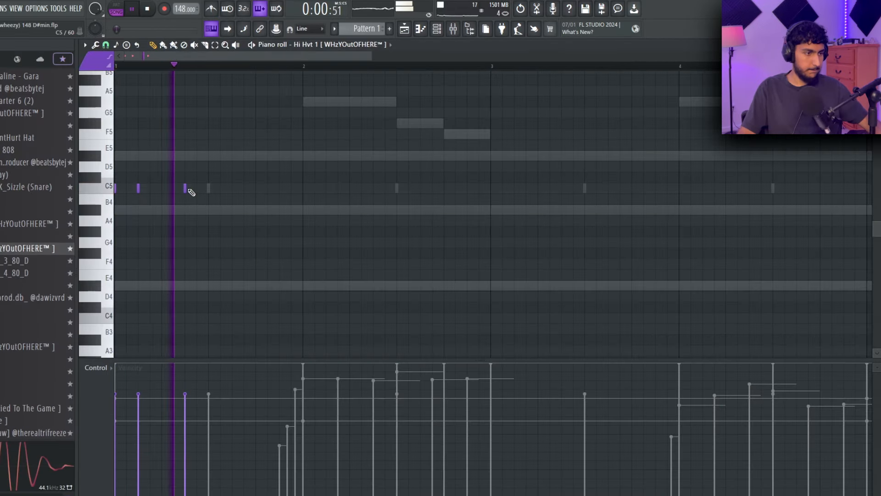
# Step: Draw C5 hits for Hi Hvt 1 through bar 1, with three consecutive sixteenth-note hits from beat 4, and into bar 2
pyautogui.click(185, 188)
pyautogui.click(256, 187)
pyautogui.press('space')
pyautogui.click(268, 188)
pyautogui.click(279, 188)
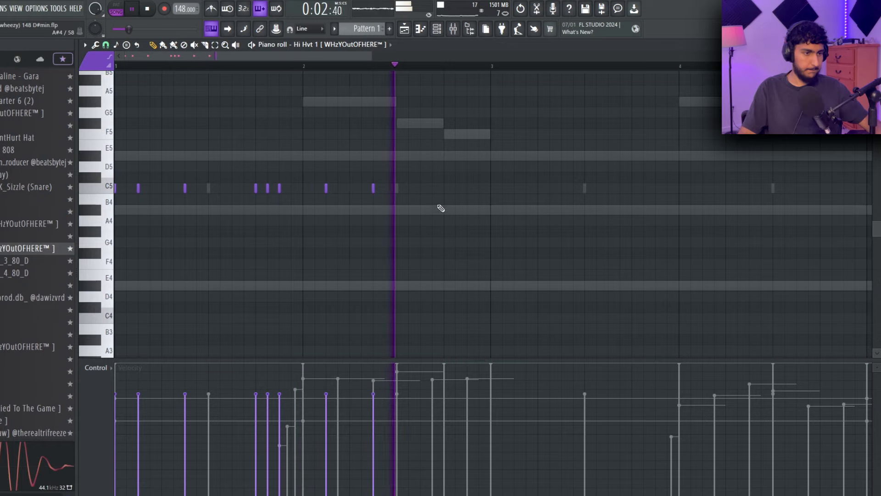
# Step: Extend the Hi Hvt 1 rhythm with C5 hits on beat 4 of bar 2 and on and after beats 1, 2 and 4 of bar 3
pyautogui.click(456, 191)
pyautogui.click(468, 189)
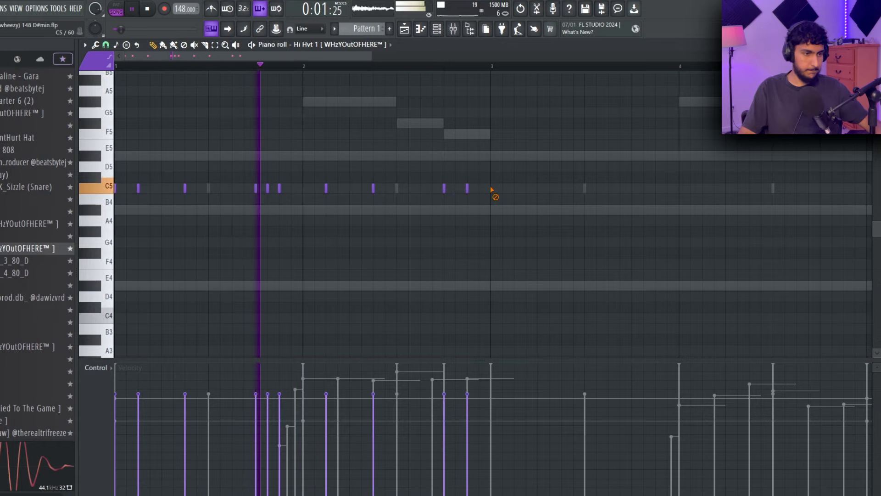
pyautogui.click(491, 190)
pyautogui.click(491, 189)
pyautogui.click(516, 188)
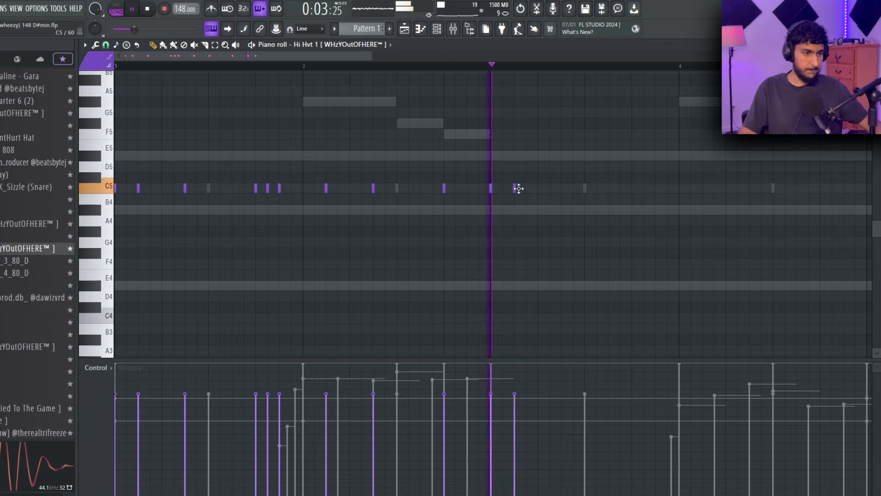
pyautogui.click(633, 189)
pyautogui.click(657, 189)
pyautogui.scroll(-3, 450, 211)
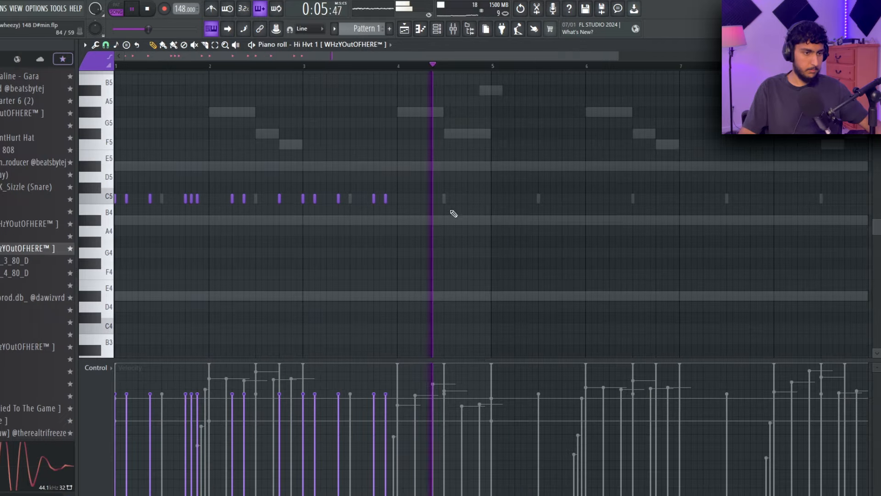
pyautogui.scroll(3, 421, 204)
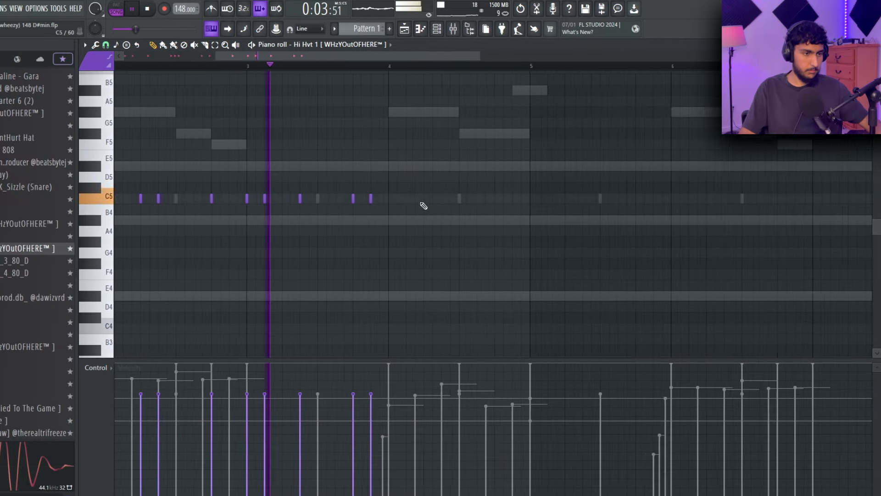
# Step: Extend the Hi Hvt 1 rhythm in bar 4 with C5 hits on beat 2, half a beat after it, and on beat 4
pyautogui.click(426, 201)
pyautogui.click(439, 201)
pyautogui.rightClick(438, 200)
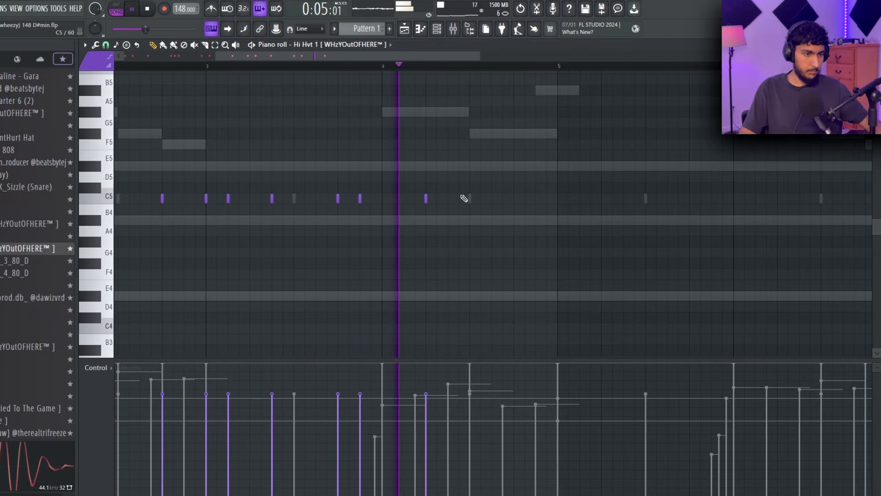
pyautogui.click(451, 199)
pyautogui.click(525, 200)
pyautogui.rightClick(525, 200)
pyautogui.press('space')
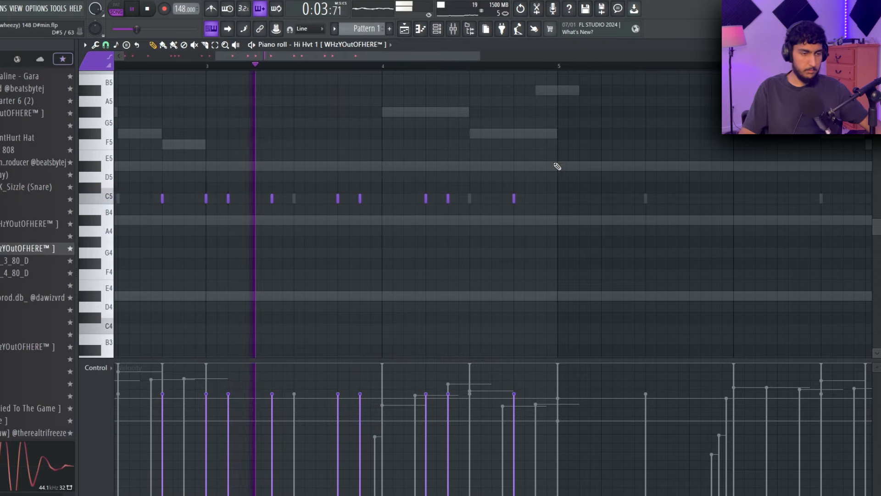
pyautogui.scroll(-3, 573, 182)
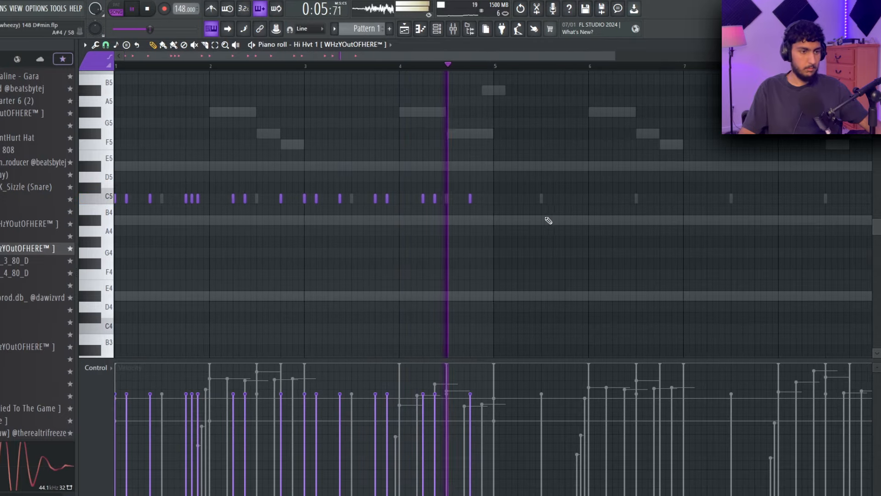
pyautogui.press('space')
# Step: Set the snap to 1/3 step and add fast Hi Hvt 1 rolls, copying the five-note roll from beat 4 of bar 1 into bar 2
pyautogui.scroll(3, 335, 250)
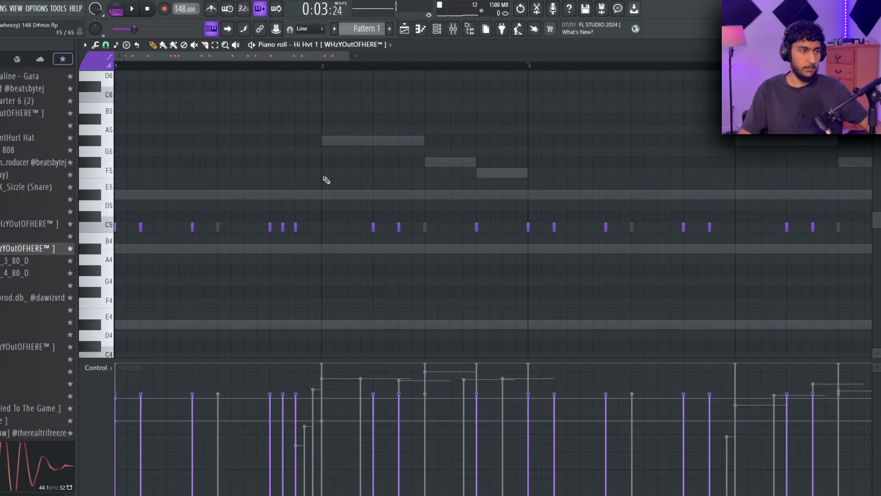
pyautogui.scroll(-3, 385, 152)
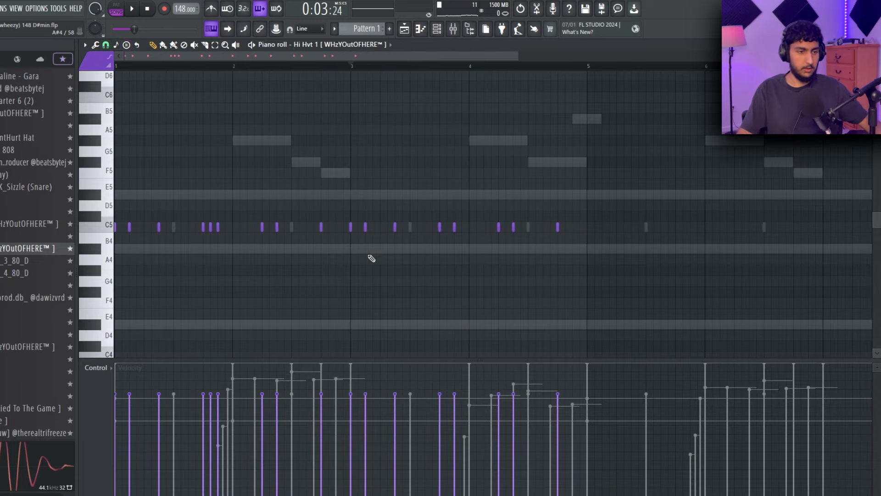
pyautogui.scroll(3, 345, 259)
pyautogui.scroll(-1, 449, 222)
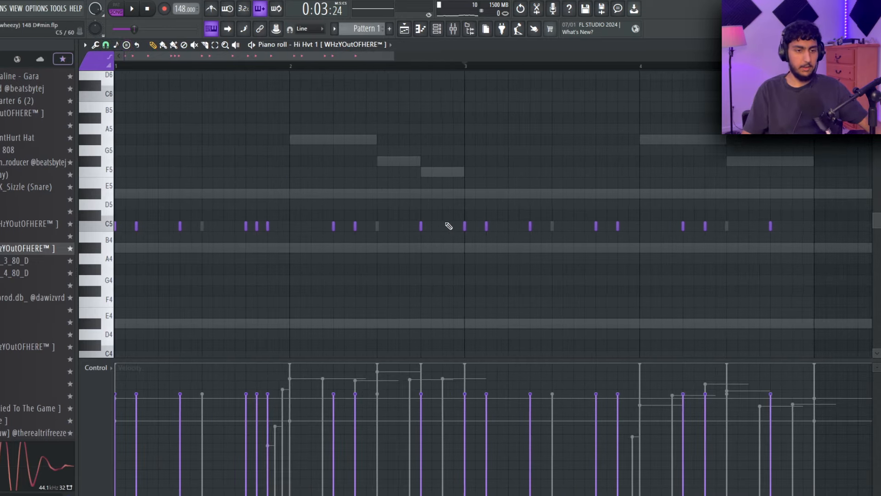
pyautogui.scroll(-1, 289, 202)
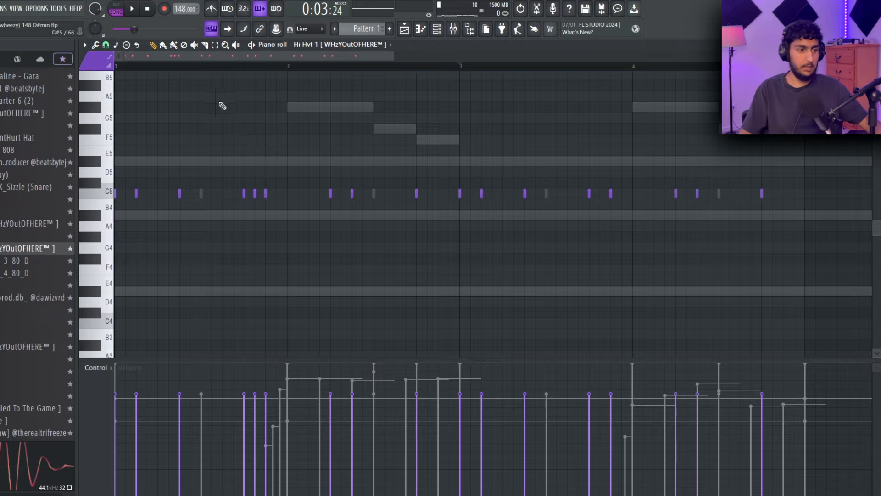
pyautogui.click(106, 45)
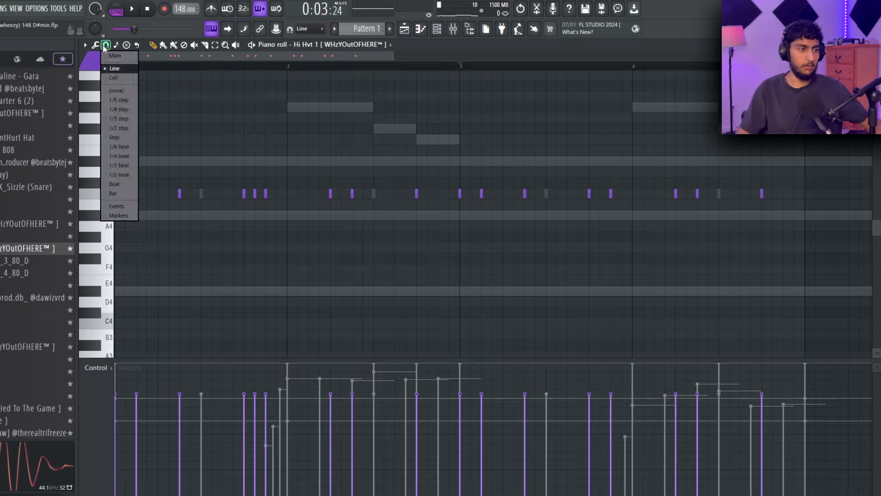
pyautogui.click(121, 120)
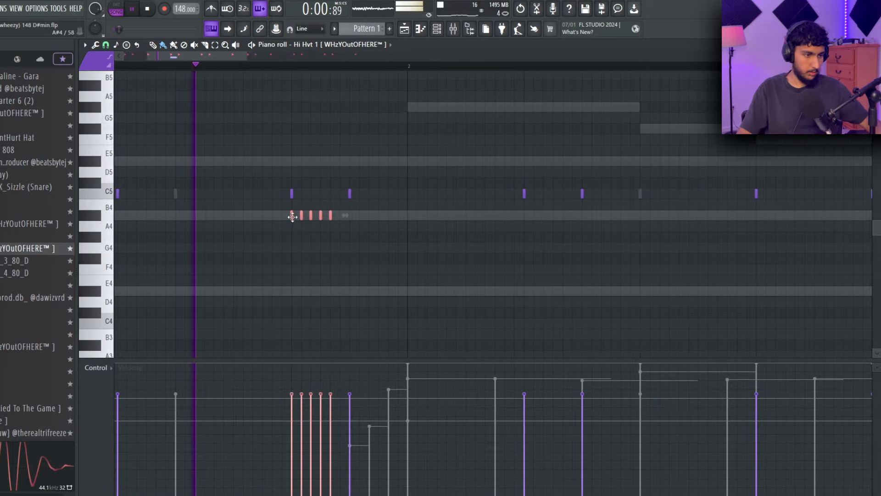
pyautogui.moveTo(292, 217); pyautogui.dragTo(521, 218)
pyautogui.hscroll(3, 559, 246)
pyautogui.keyDown('ctrl'); pyautogui.click(573, 261); pyautogui.keyUp('ctrl')
pyautogui.press('space')
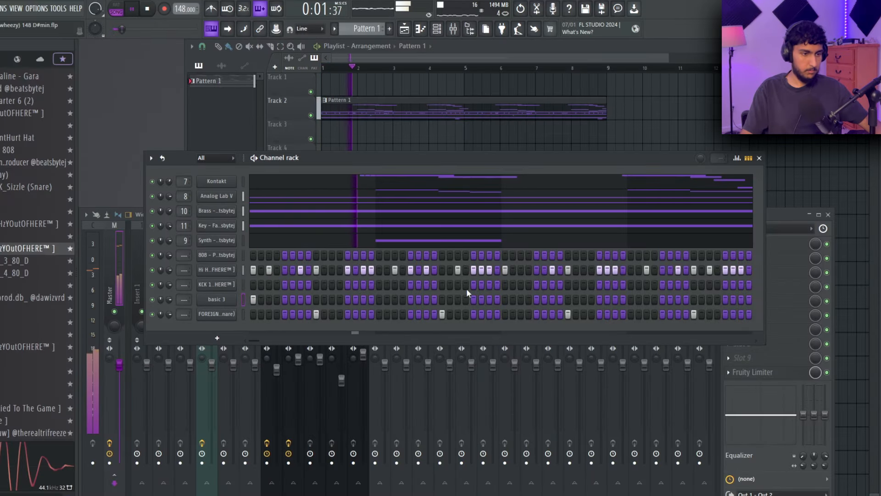
# Step: Add a basic 3 kick hit on beat 1 of bar 3 and rework the hit at the start of bar 1
pyautogui.click(505, 299)
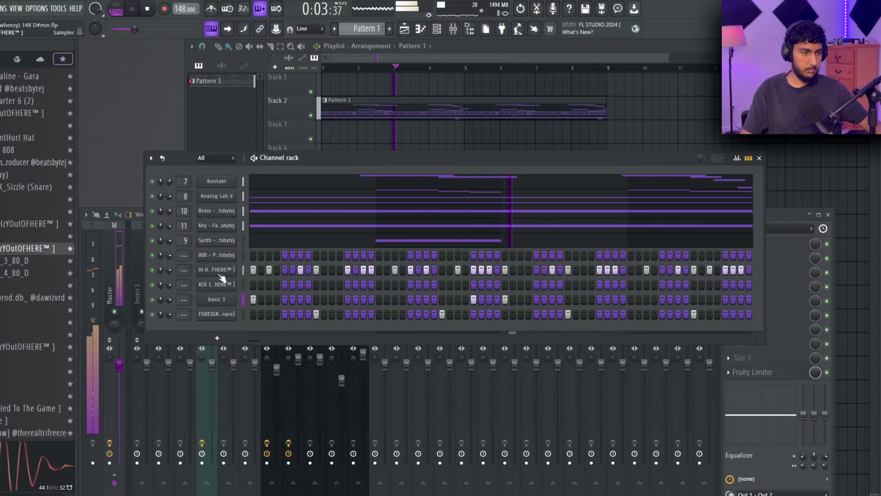
pyautogui.rightClick(240, 298)
pyautogui.click(255, 299)
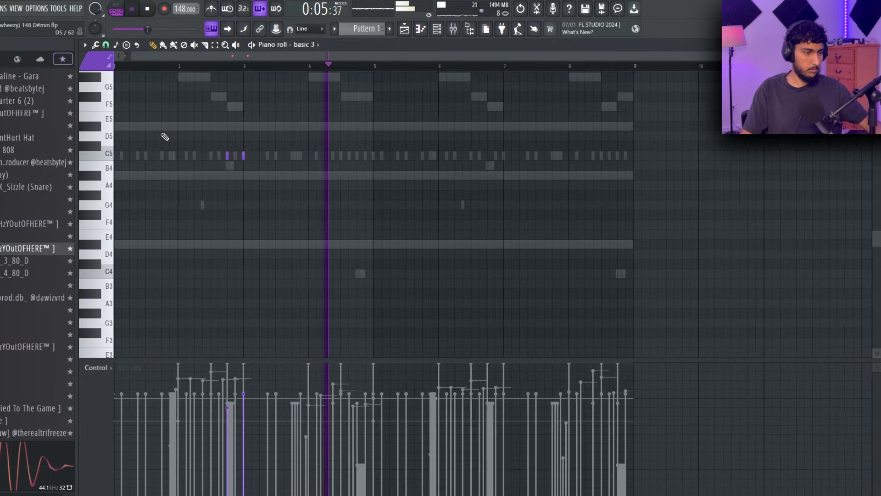
pyautogui.scroll(-2, 314, 133)
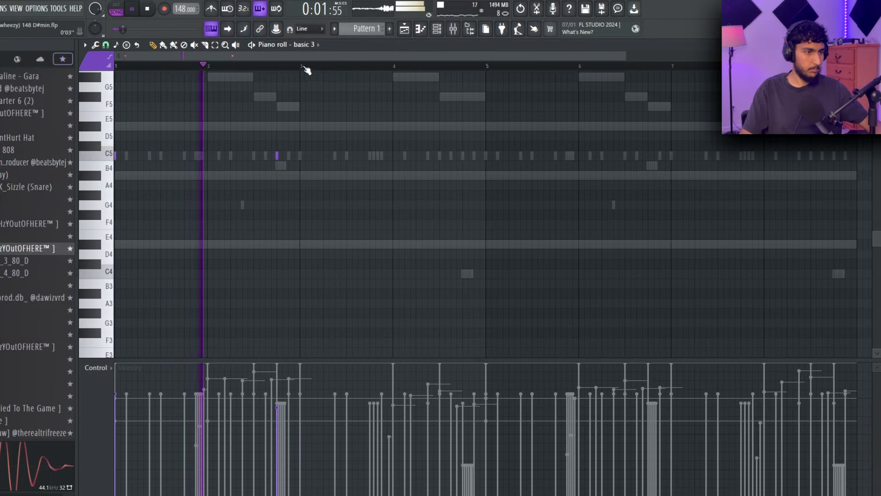
# Step: Duplicate the two-bar basic 3 pattern, with hits on beat 1 and on beat 4 of its second bar, through bar 8
pyautogui.hotkey('ctrl', 'a')
pyautogui.hotkey('ctrl', 'b')
pyautogui.hotkey('ctrl', 'a')
pyautogui.hotkey('ctrl', 'b')
pyautogui.hotkey('ctrl', 'd')
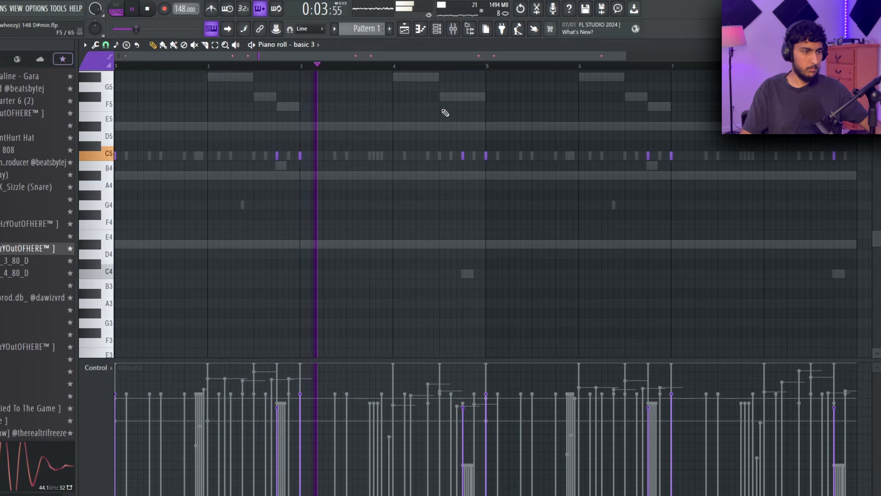
pyautogui.scroll(1, 476, 166)
pyautogui.scroll(-1, 631, 213)
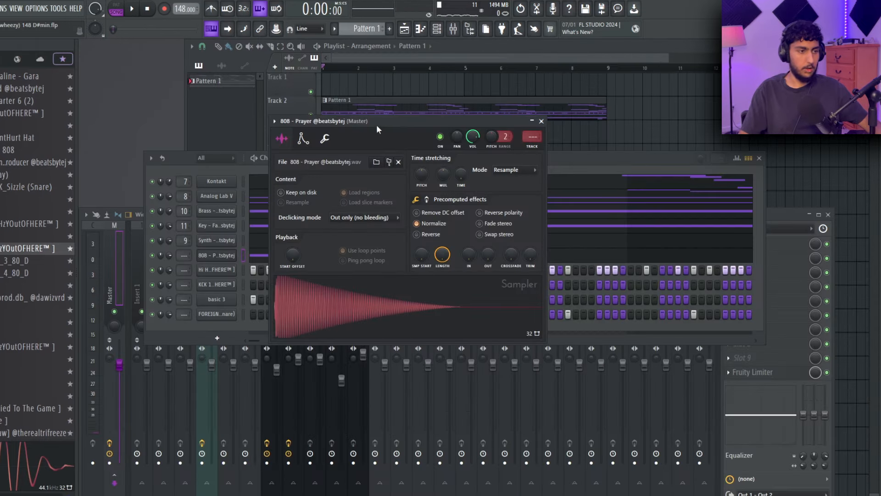
# Step: Lay out the D#5 bass notes of 808 - Prayer across bars 1 to 4 and duplicate the phrase through bar 8
pyautogui.moveTo(376, 125); pyautogui.dragTo(385, 126)
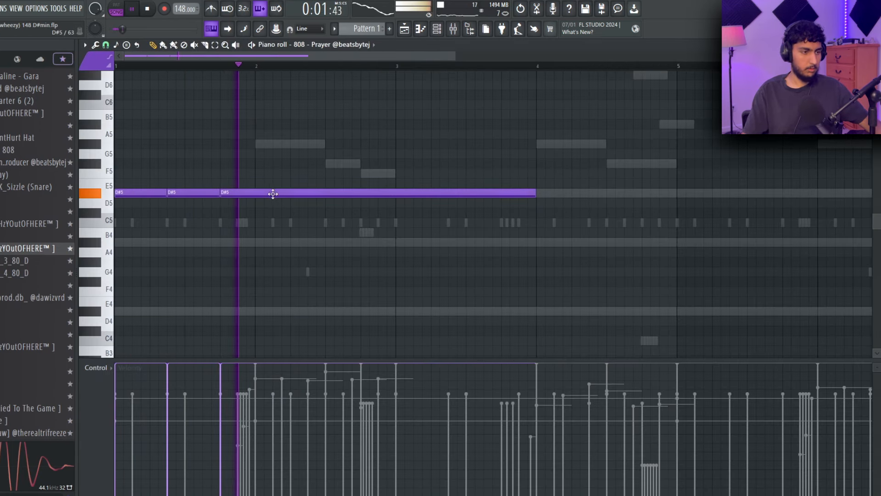
pyautogui.moveTo(273, 194); pyautogui.dragTo(443, 195)
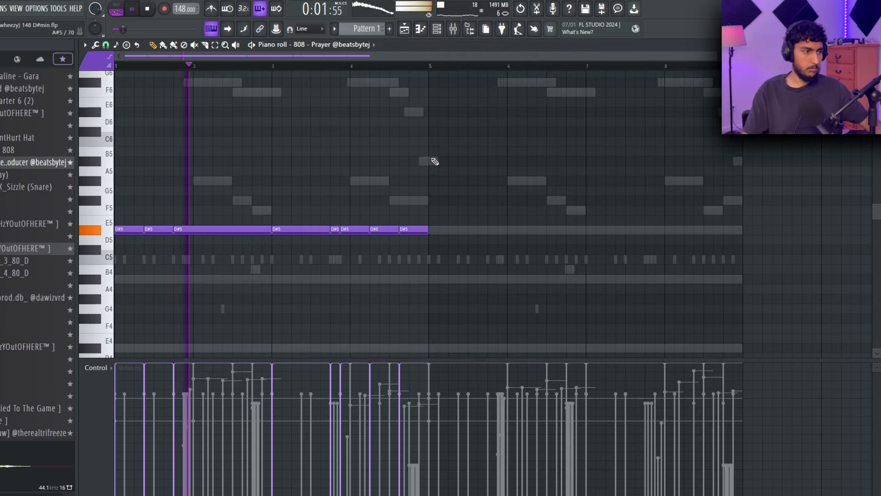
pyautogui.hotkey('ctrl', 'a')
pyautogui.hotkey('ctrl', 'b')
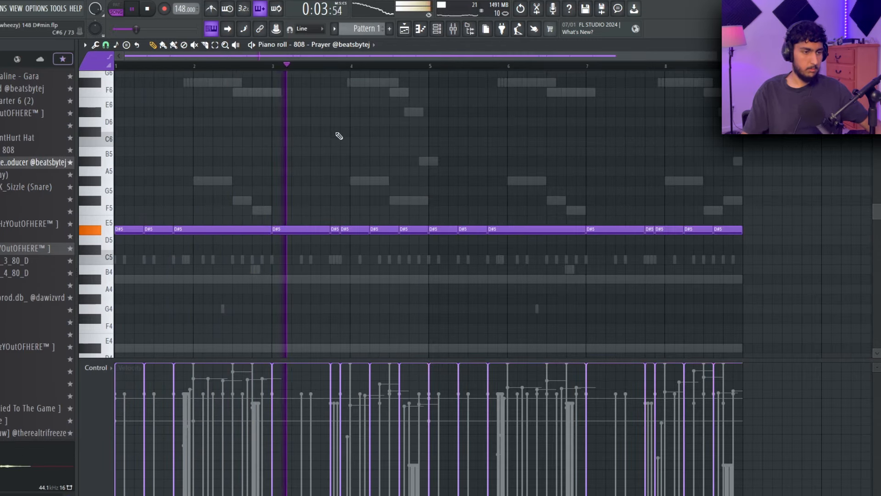
pyautogui.scroll(-2, 488, 165)
pyautogui.scroll(1, 438, 158)
pyautogui.scroll(1, 460, 177)
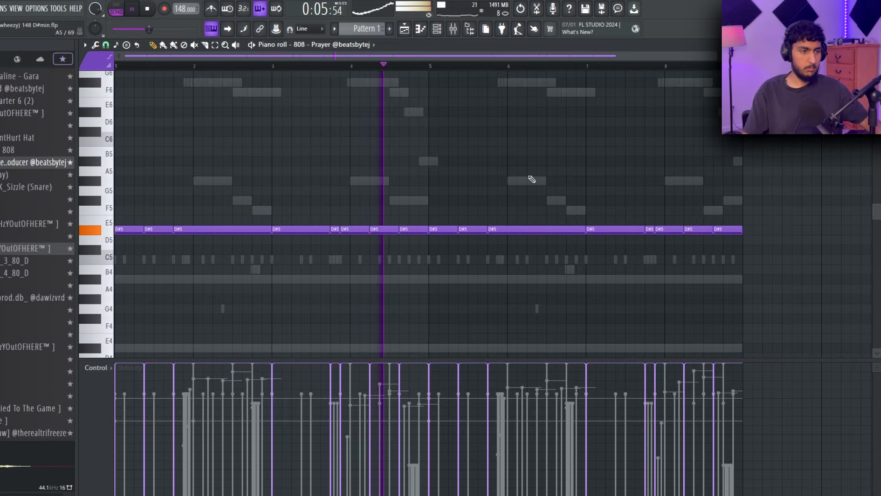
# Step: Cut the D#5 notes in bars 5 and 6 from the 808 - Prayer channel
pyautogui.moveTo(559, 169); pyautogui.dragTo(521, 164)
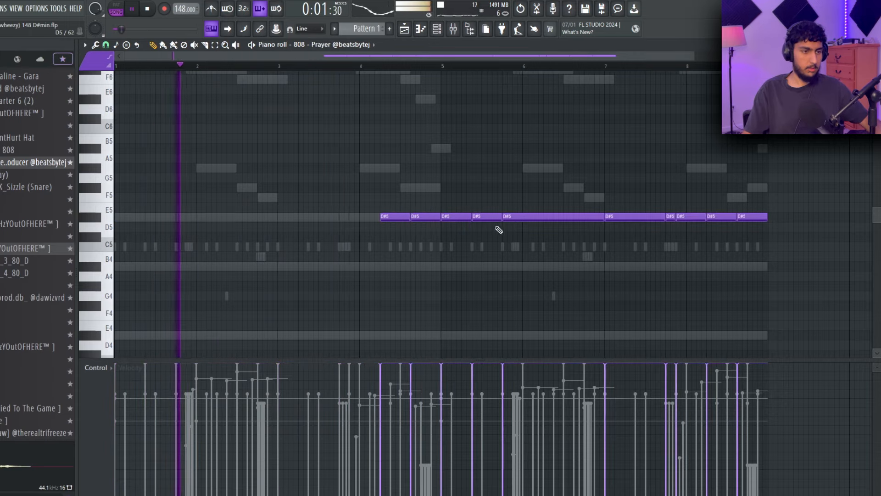
pyautogui.rightClick(463, 218)
pyautogui.hotkey('ctrl', 'z')
pyautogui.moveTo(564, 237); pyautogui.dragTo(462, 193)
pyautogui.hotkey('ctrl', 'x')
# Step: Edit the 808 - GO-TO channel and copy its D#5 notes from bars 1 and 2 into bars 5 and 6
pyautogui.click(360, 47)
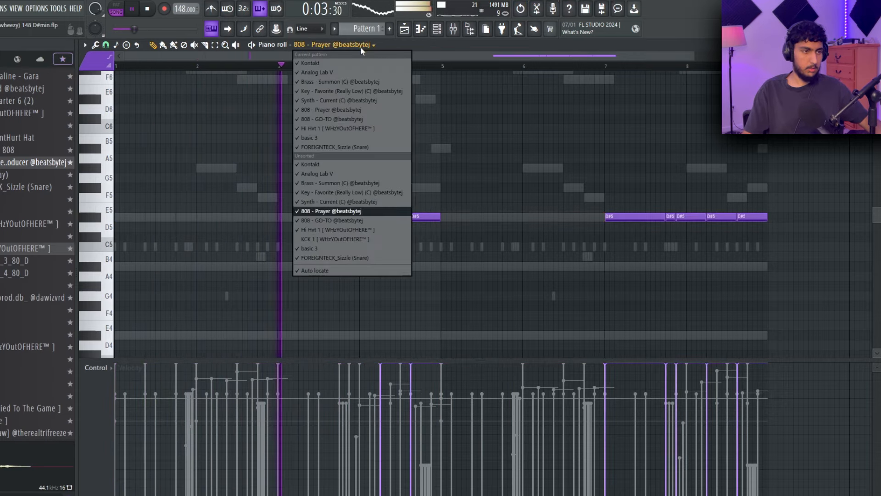
pyautogui.click(355, 221)
pyautogui.moveTo(270, 197); pyautogui.dragTo(123, 216)
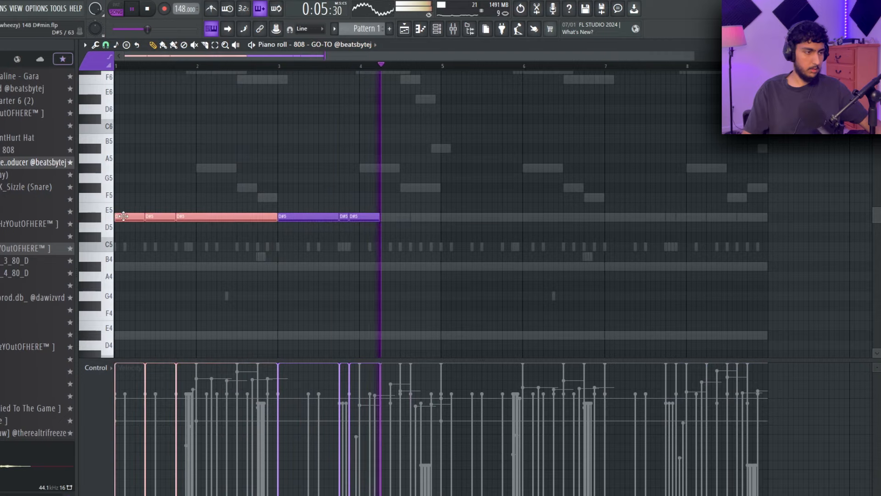
pyautogui.hotkey('ctrl', 'c')
pyautogui.hotkey('ctrl', 'v')
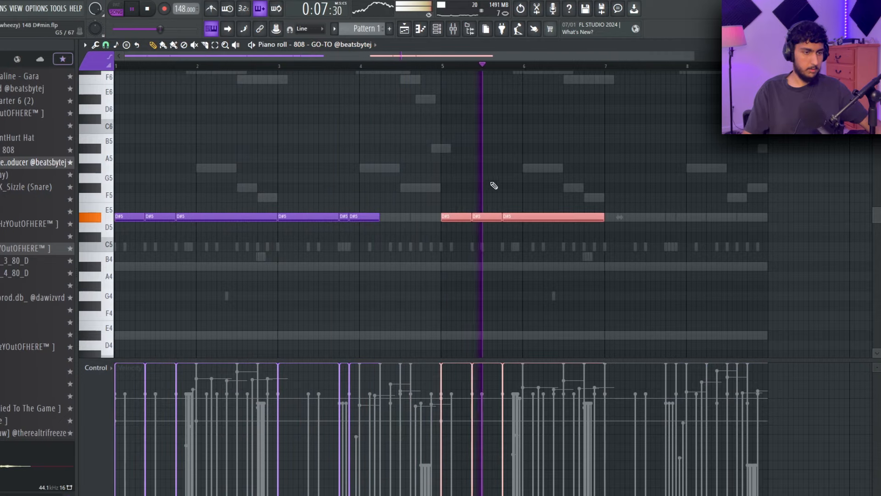
# Step: Extend the 808 - GO-TO line with a D#5 note spanning the first three beats of bar 7
pyautogui.moveTo(649, 162); pyautogui.dragTo(581, 163)
pyautogui.rightClick(581, 163)
pyautogui.moveTo(381, 73); pyautogui.dragTo(270, 57)
pyautogui.moveTo(506, 200); pyautogui.dragTo(457, 205)
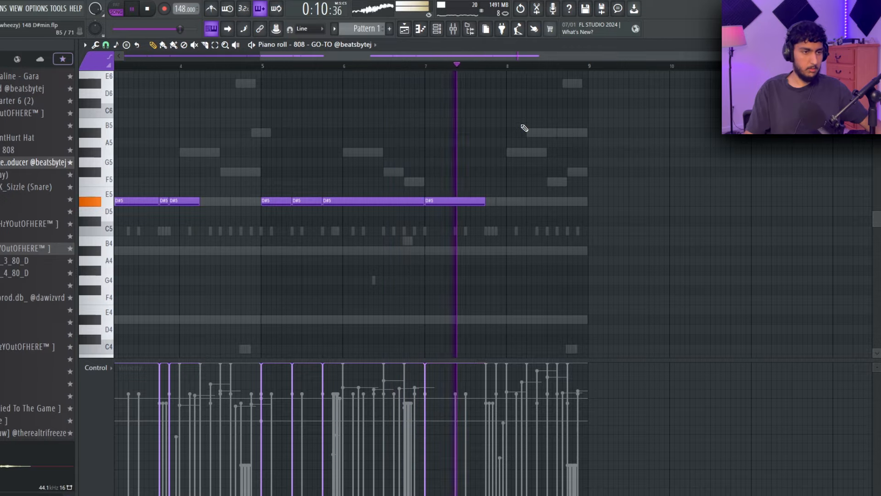
pyautogui.keyDown('ctrl'); pyautogui.scroll(-2, 528, 137); pyautogui.keyUp('ctrl')
pyautogui.scroll(2, 557, 182)
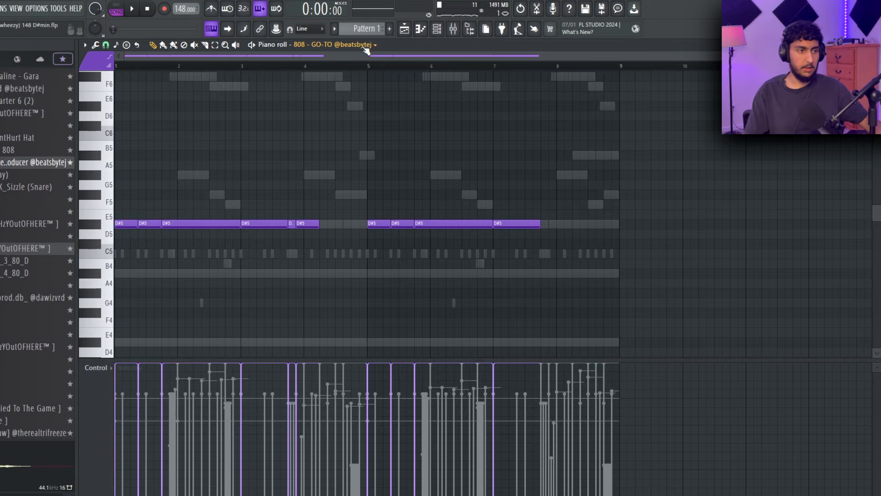
# Step: Lengthen the first A#5 note of 808 - Prayer in bar 8 until it meets the following A#5, and close the piano roll
pyautogui.scroll(1, 366, 49)
pyautogui.scroll(-2, 367, 49)
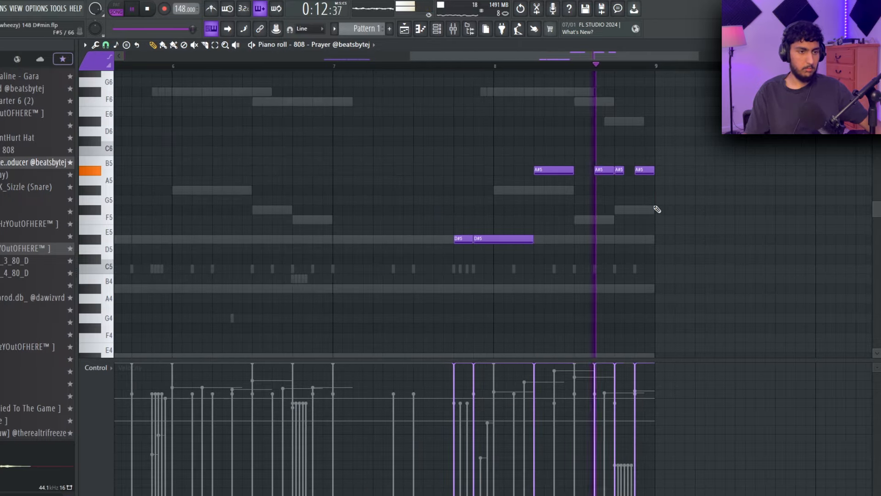
pyautogui.moveTo(571, 169); pyautogui.dragTo(593, 169)
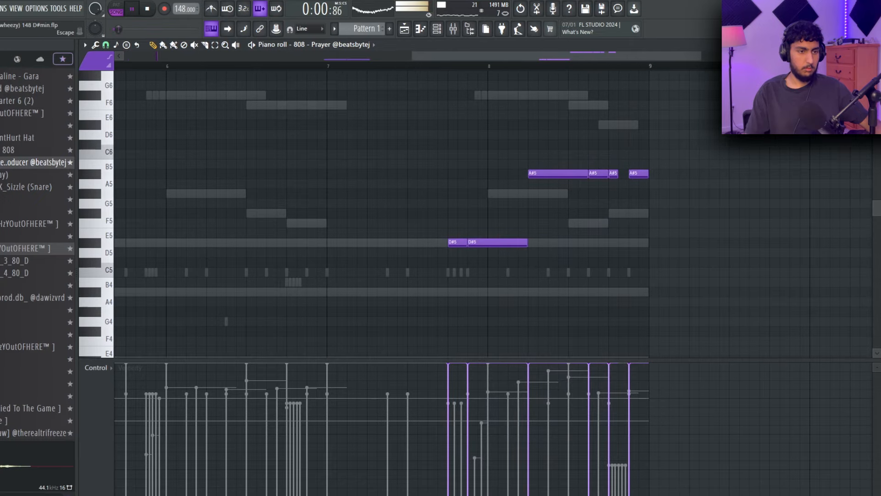
pyautogui.click(875, 44)
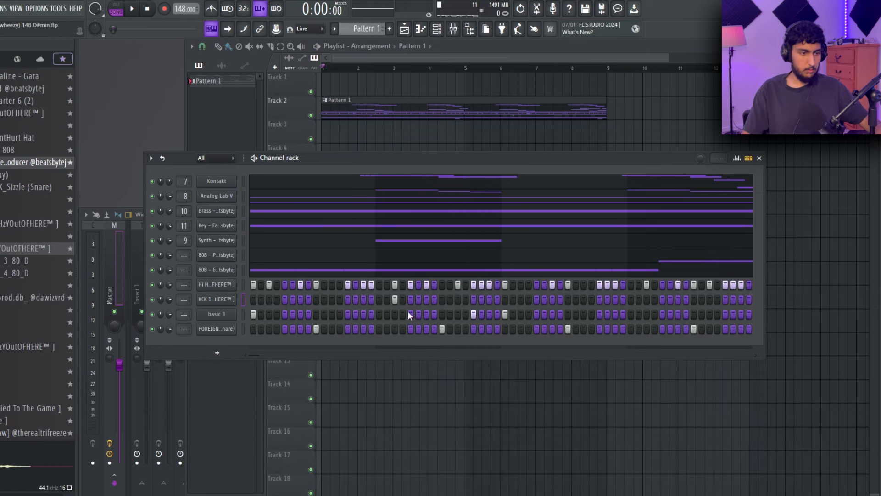
# Step: Replace the KCK 1 hit in bar 2 with one on beat 2 of the same bar during playback
pyautogui.press('space')
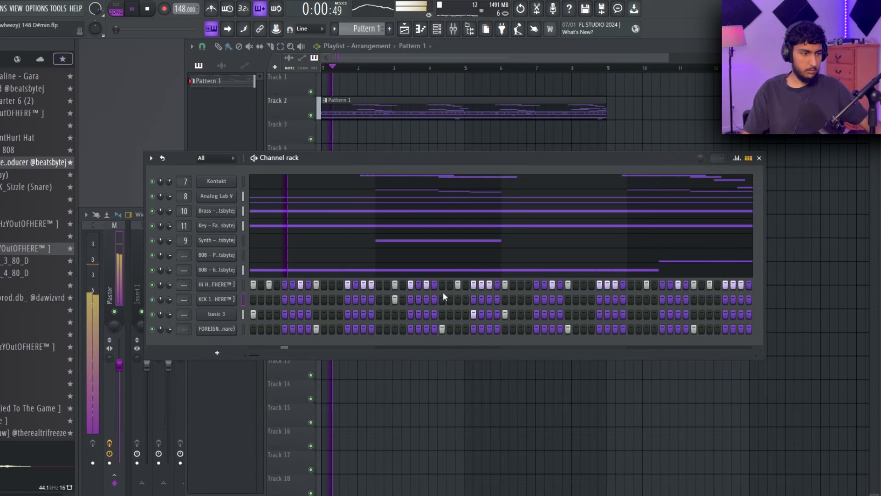
pyautogui.click(395, 300)
pyautogui.click(411, 299)
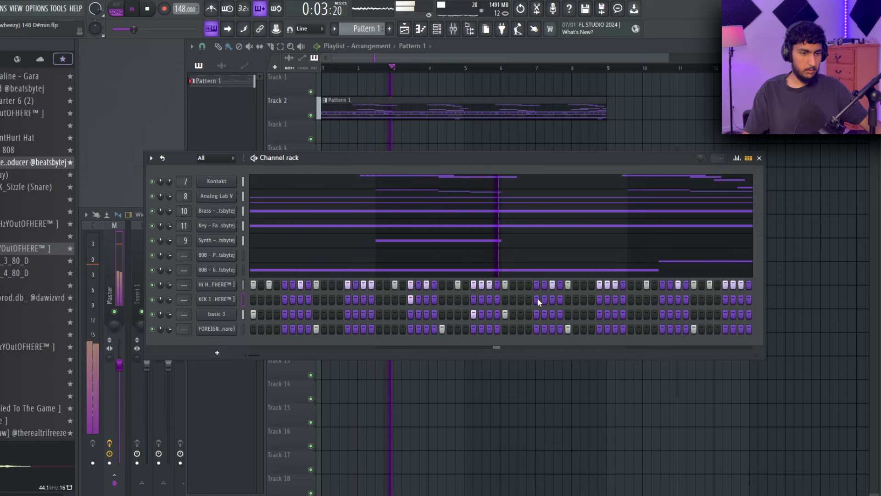
# Step: Add a second C5 hit for KCK 1 on beat 4 of bar 3 in the piano roll
pyautogui.press('F7')
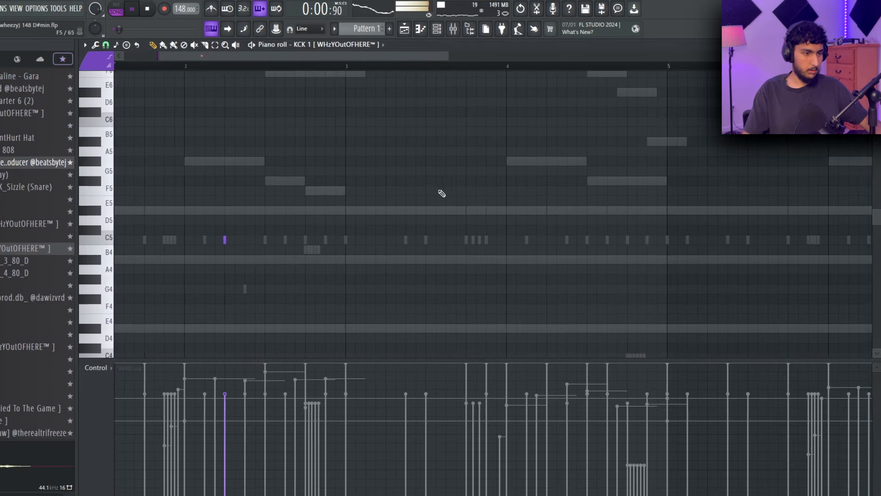
pyautogui.click(468, 239)
pyautogui.hotkey('ctrl', 'z')
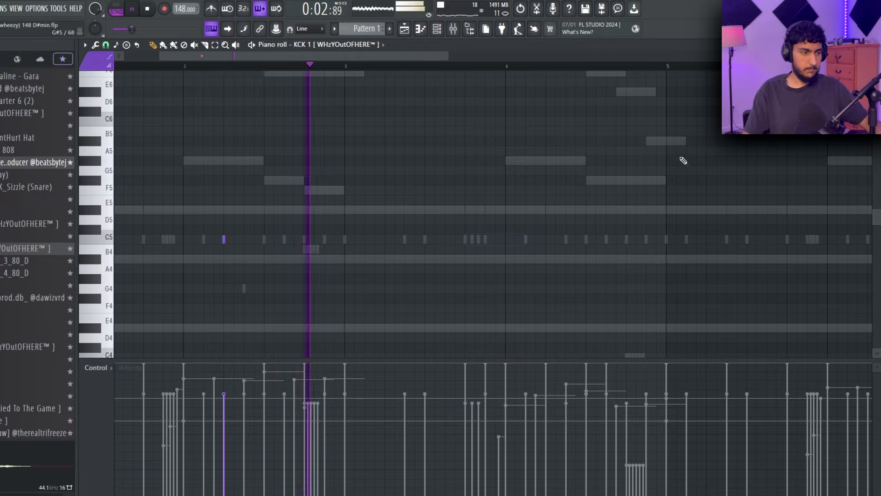
pyautogui.click(223, 240)
pyautogui.click(484, 241)
pyautogui.moveTo(483, 241); pyautogui.dragTo(465, 244)
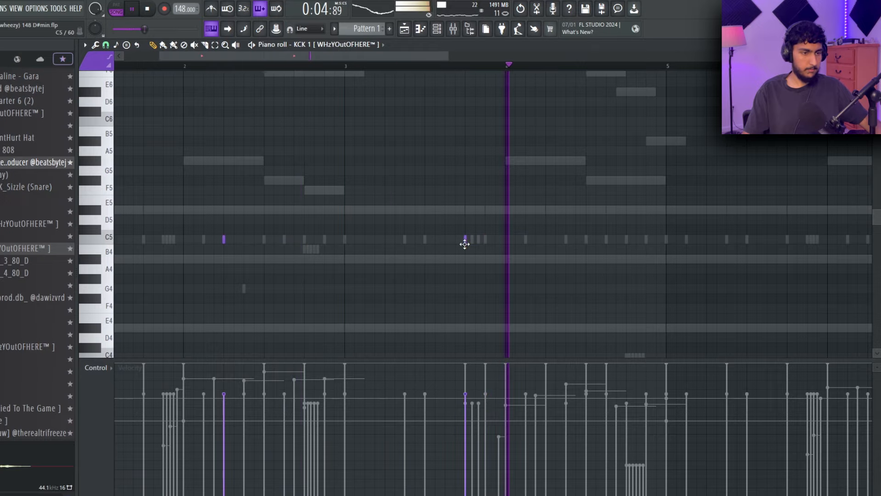
# Step: Move the second KCK 1 hit to beat 2 of bar 4 and repeat both hits in bars 6 and 8
pyautogui.click(347, 67)
pyautogui.moveTo(573, 194); pyautogui.dragTo(546, 181)
pyautogui.scroll(-3, 542, 192)
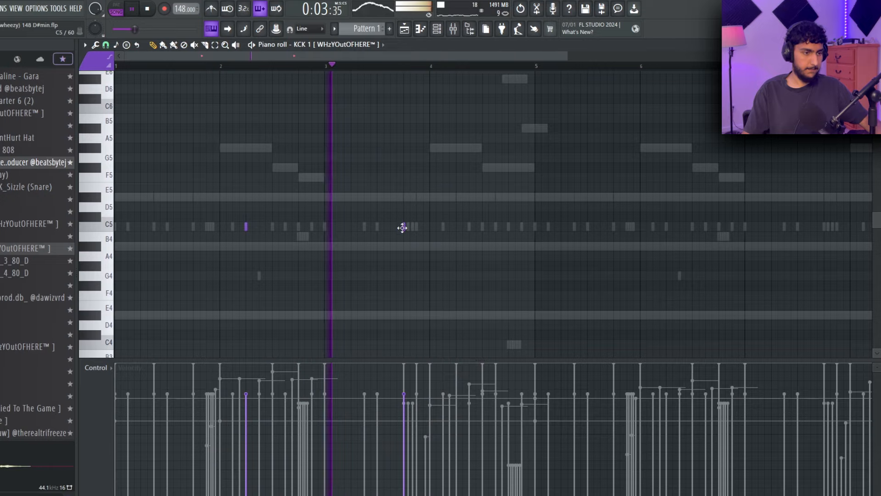
pyautogui.moveTo(403, 228); pyautogui.dragTo(391, 230)
pyautogui.click(399, 66)
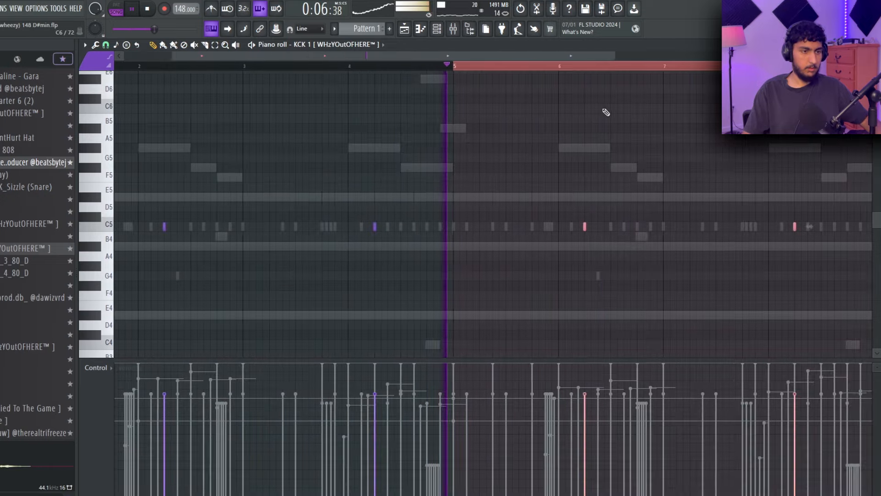
# Step: Sequence Effectrix on the Hi Hvt 1 mixer track with Vinyl at step 14, Reverb at step 15 and Delay at steps 31 and 32
pyautogui.scroll(-3, 693, 177)
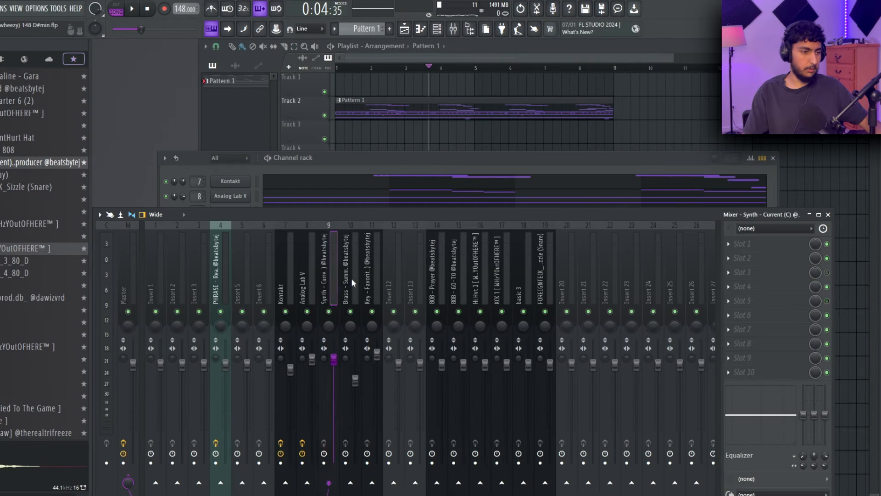
pyautogui.click(287, 278)
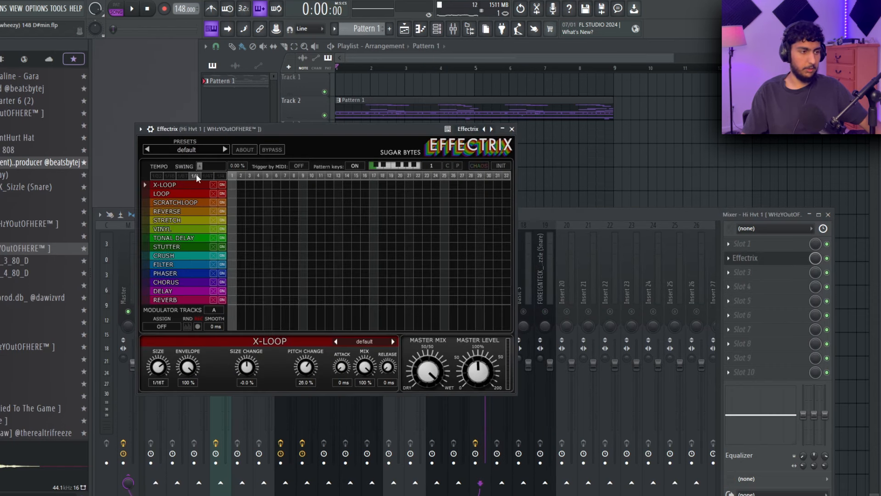
pyautogui.moveTo(314, 125); pyautogui.dragTo(360, 124)
pyautogui.press('space')
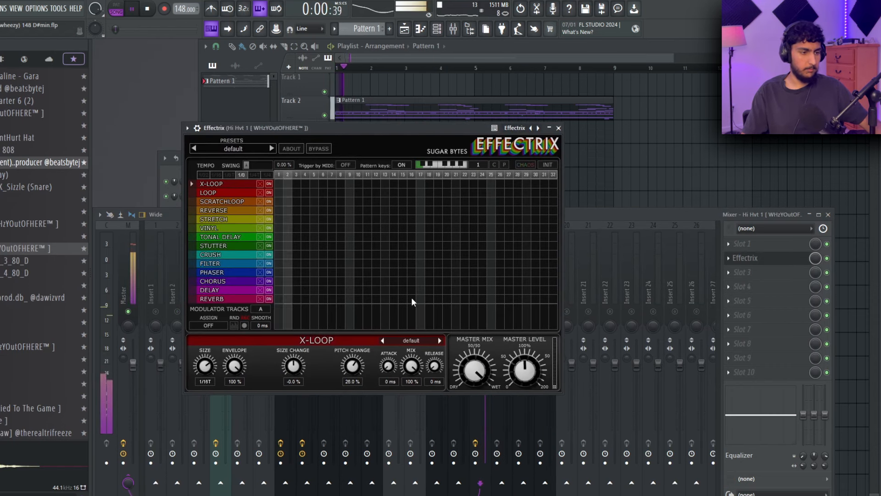
pyautogui.click(402, 299)
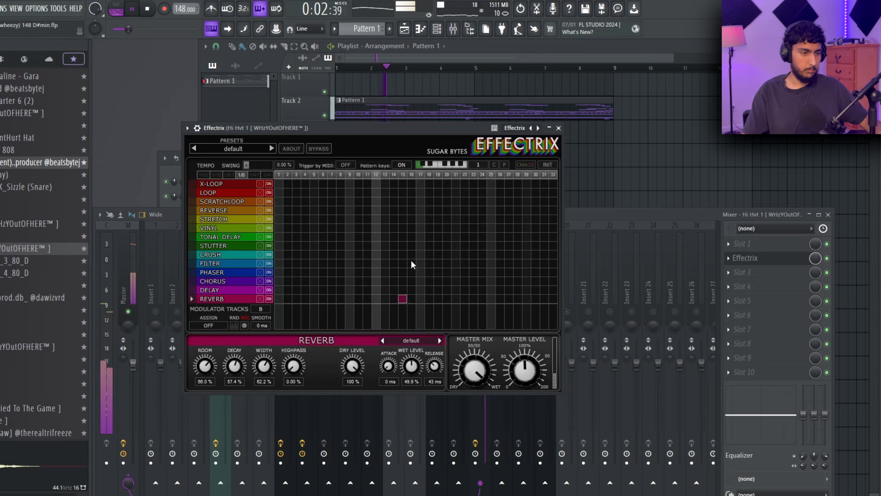
pyautogui.click(393, 228)
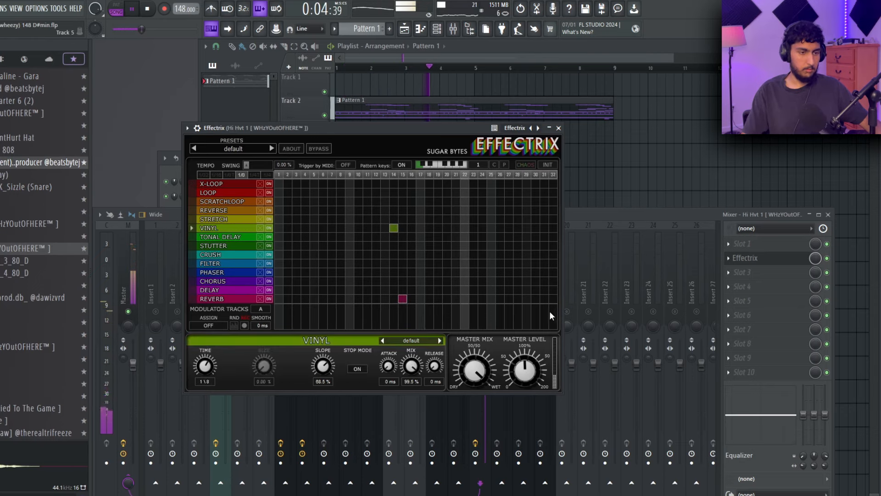
pyautogui.click(545, 290)
pyautogui.moveTo(546, 290); pyautogui.dragTo(556, 290)
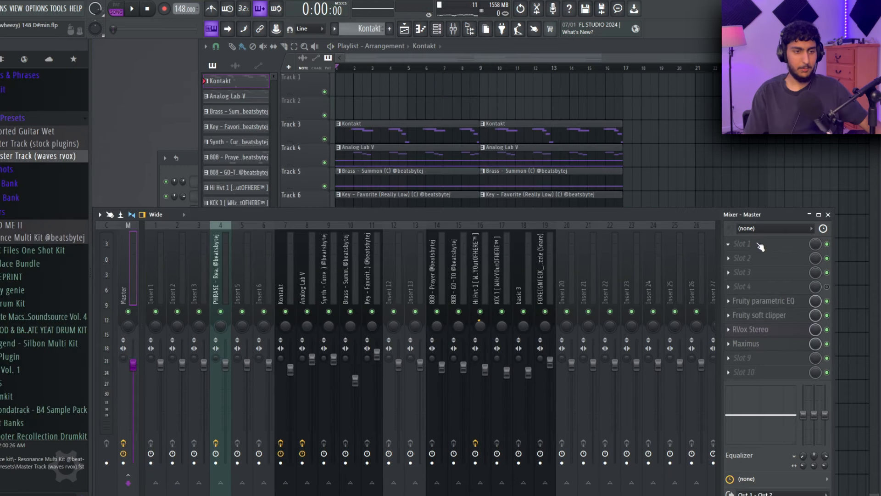
# Step: Load SoundShifter Pitch Stereo in the Master's first effect slot and audition transpositions between -1 and 2 semitones during playback
pyautogui.click(744, 244)
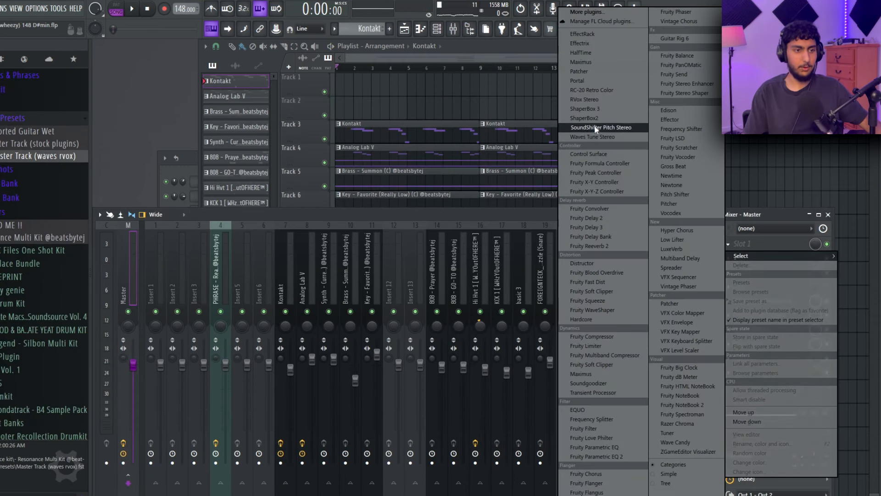
pyautogui.click(596, 128)
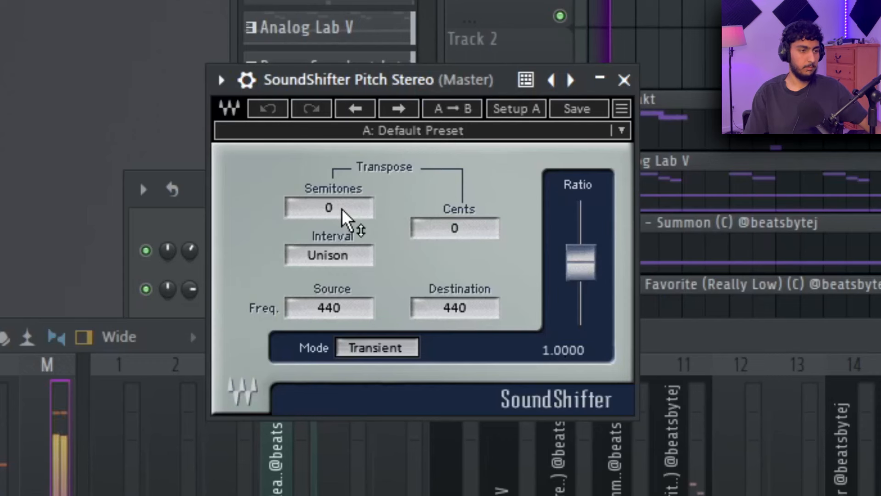
pyautogui.scroll(1, 241, 168)
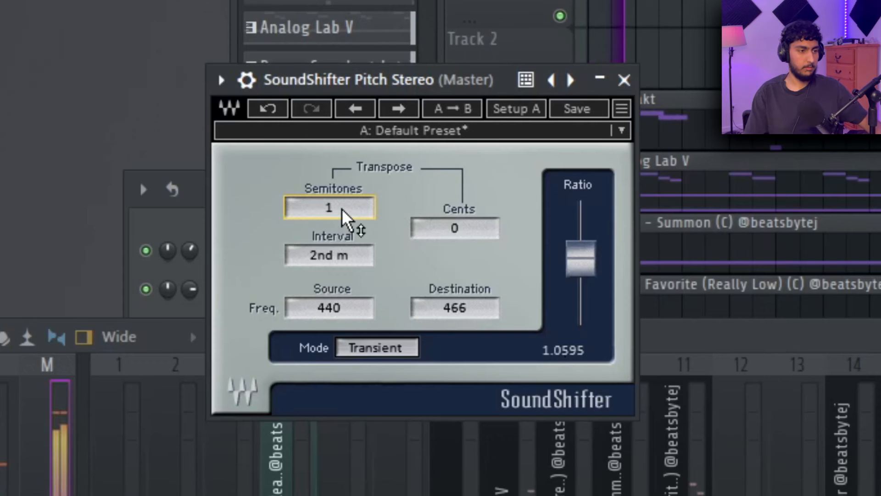
pyautogui.scroll(1, 343, 210)
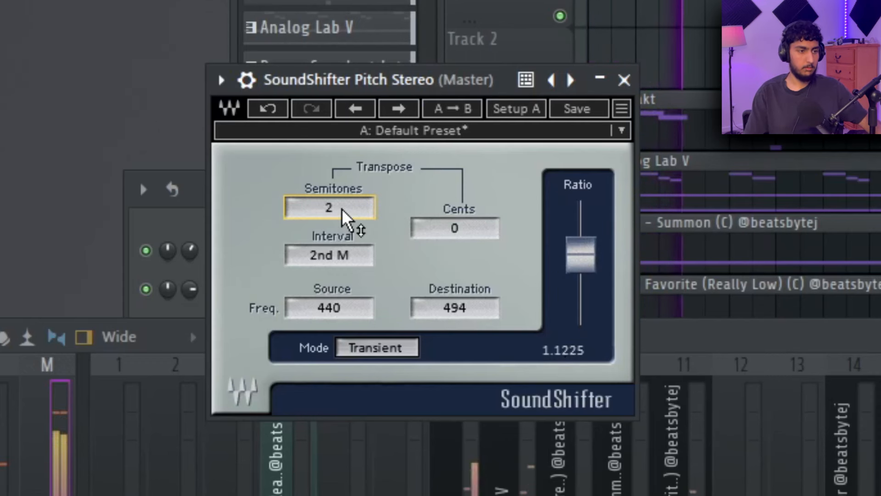
pyautogui.scroll(-3, 343, 210)
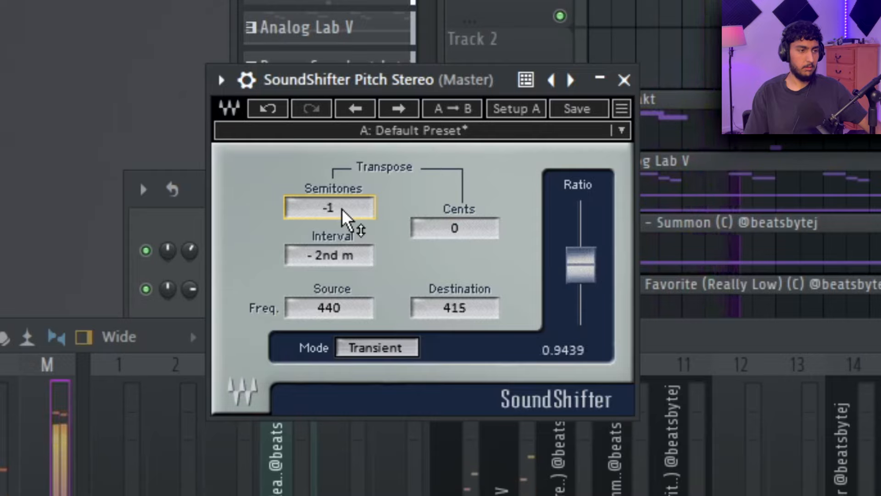
pyautogui.scroll(2, 341, 211)
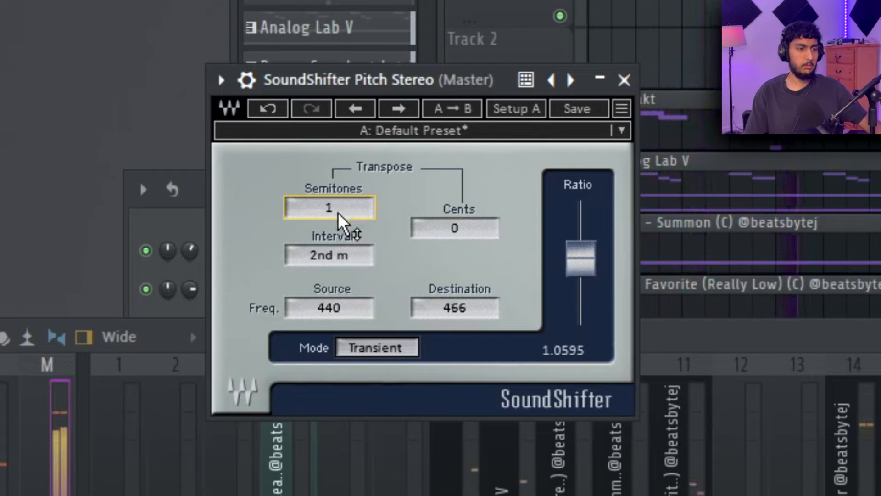
pyautogui.scroll(1, 343, 221)
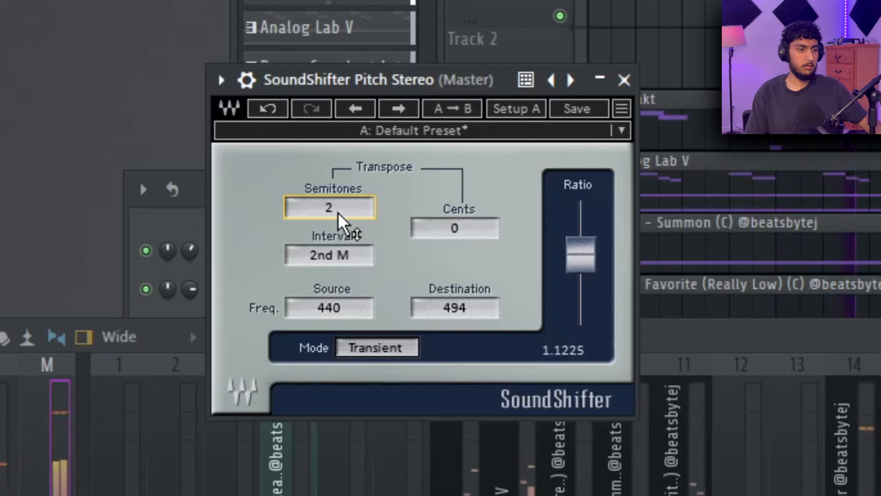
pyautogui.scroll(-1, 343, 222)
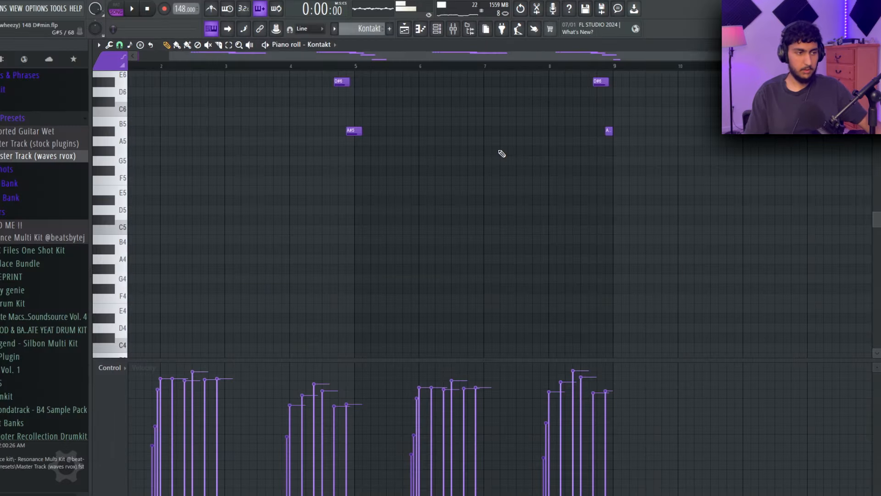
# Step: Transpose the seven patterns from Kontakt through 808 - GO-TO up by 2 semitones
pyautogui.click(876, 45)
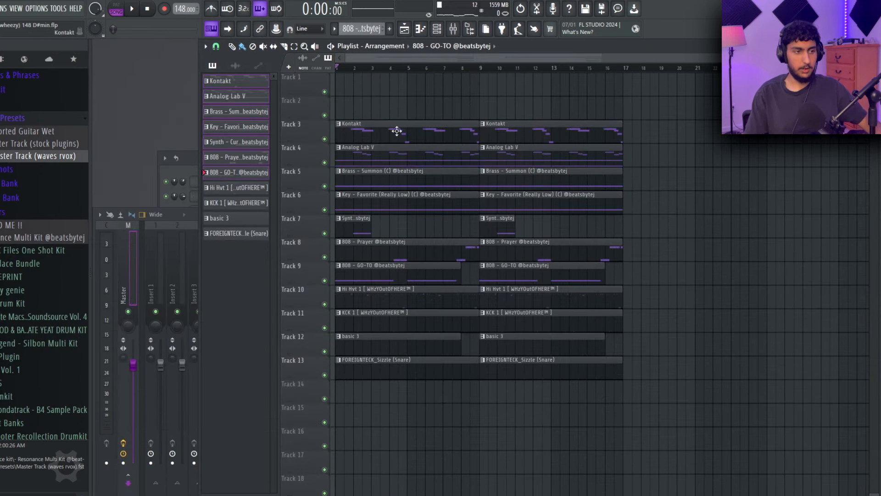
pyautogui.doubleClick(432, 124)
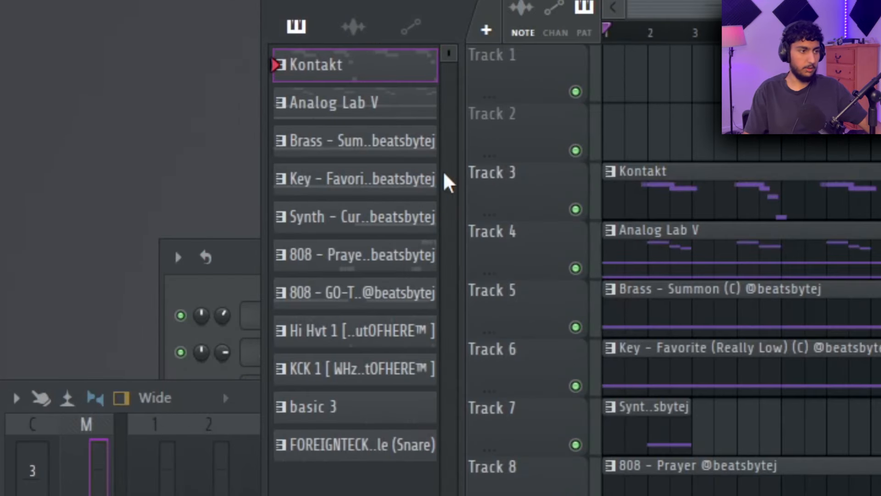
pyautogui.click(371, 299)
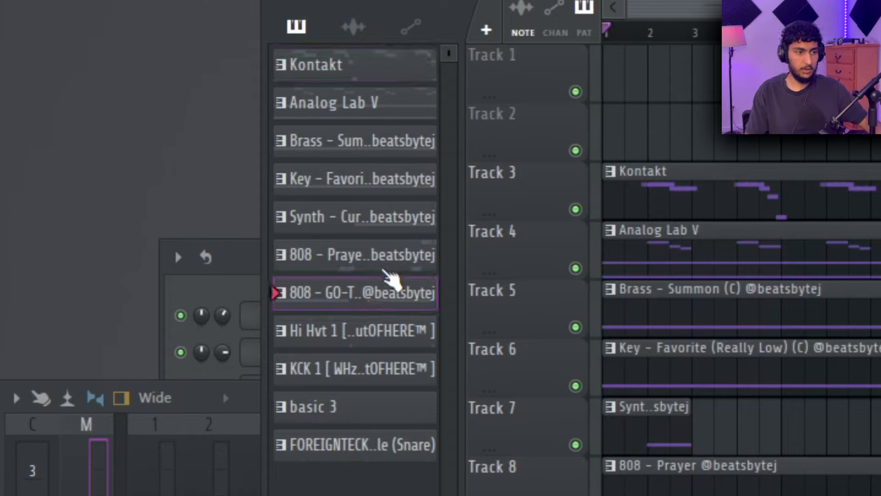
pyautogui.moveTo(372, 131); pyautogui.dragTo(376, 73)
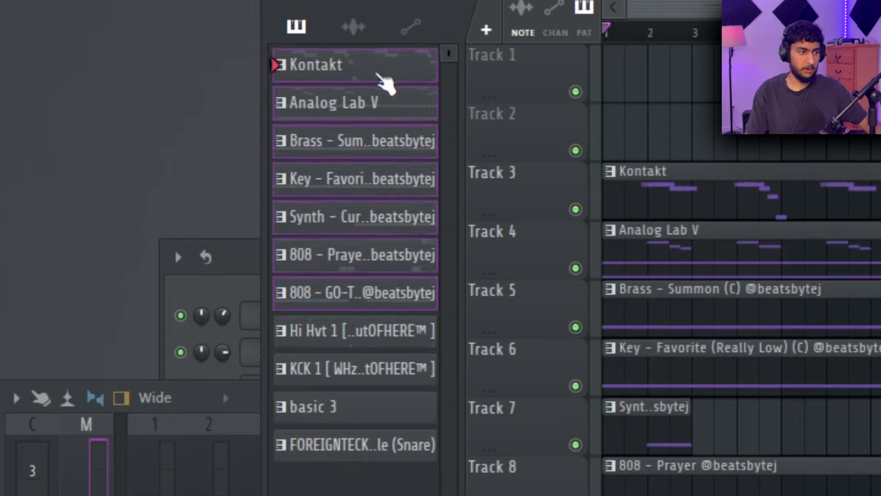
pyautogui.click(361, 296)
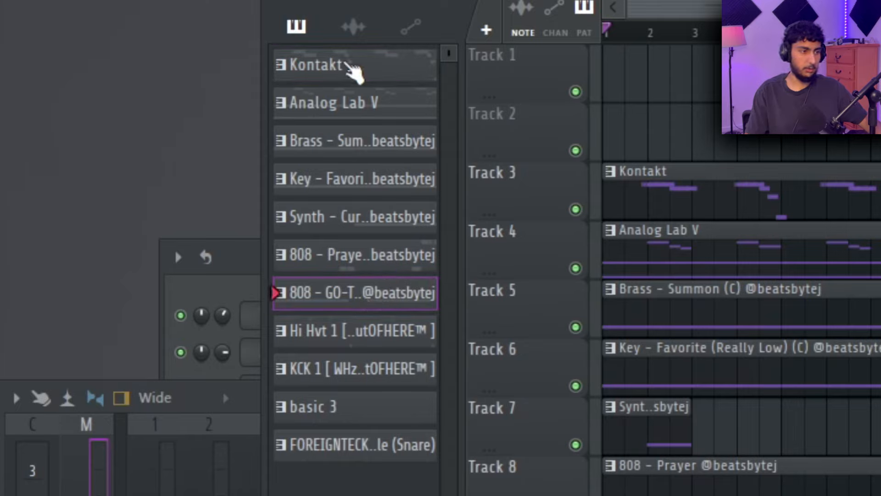
pyautogui.keyDown('shift'); pyautogui.click(356, 69); pyautogui.keyUp('shift')
pyautogui.rightClick(357, 65)
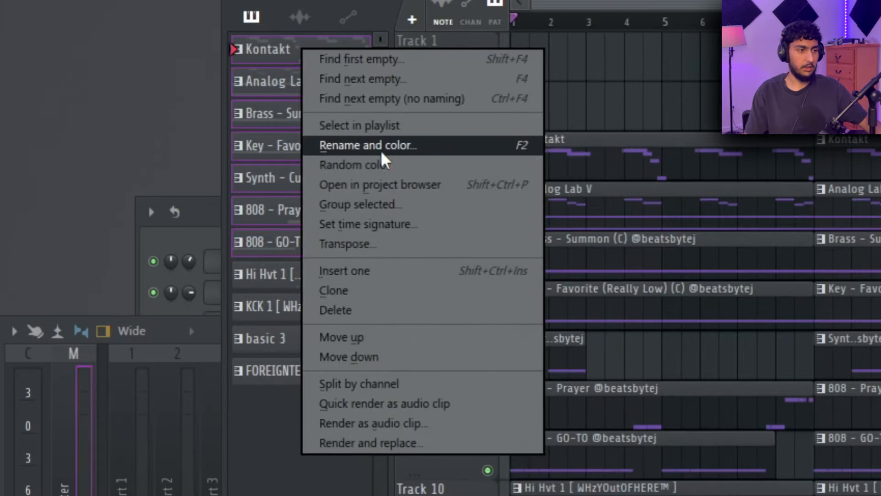
pyautogui.click(385, 250)
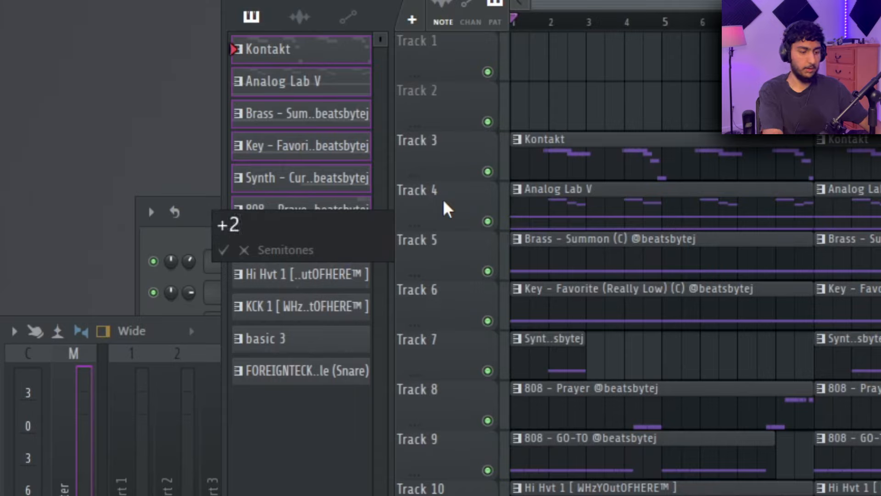
pyautogui.press('Return')
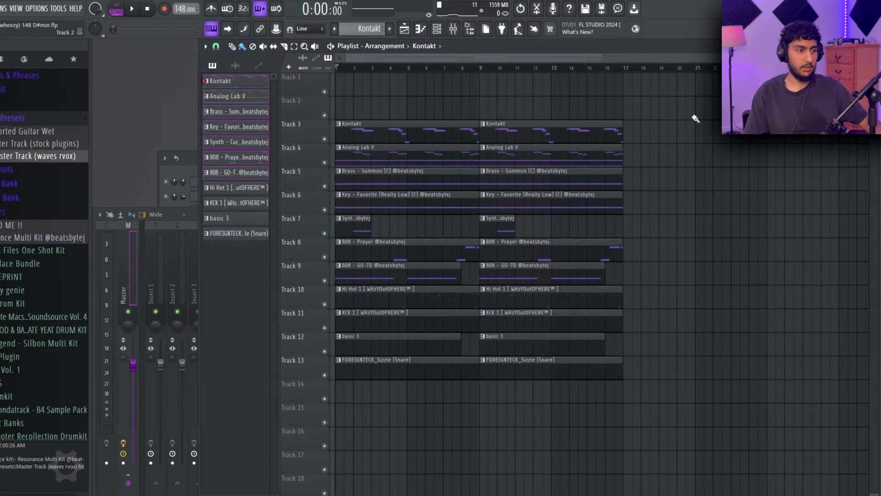
# Step: Shift the clips on Tracks 9–13 down one track and place the second 808 - Prayer clip on Track 9 as a unique pattern
pyautogui.press('space')
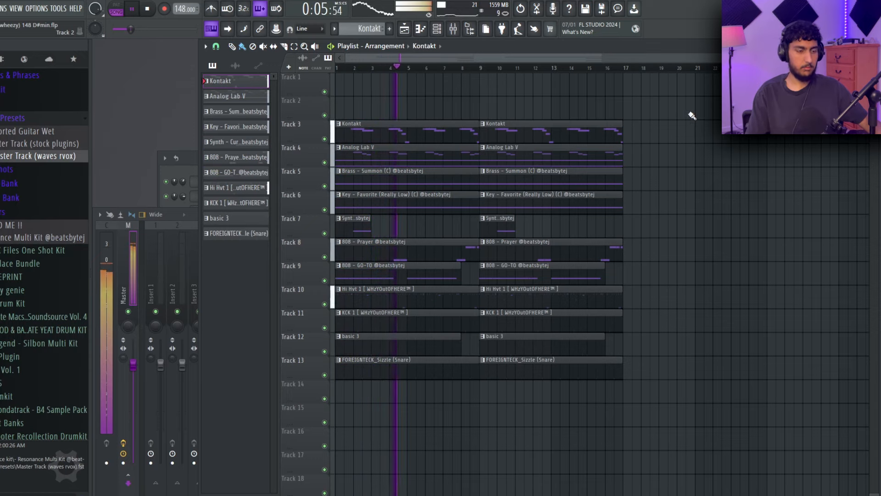
pyautogui.moveTo(643, 394); pyautogui.dragTo(347, 135)
pyautogui.keyDown('ctrl'); pyautogui.click(785, 205); pyautogui.keyUp('ctrl')
pyautogui.moveTo(696, 400); pyautogui.dragTo(342, 130)
pyautogui.keyDown('ctrl'); pyautogui.click(759, 233); pyautogui.keyUp('ctrl')
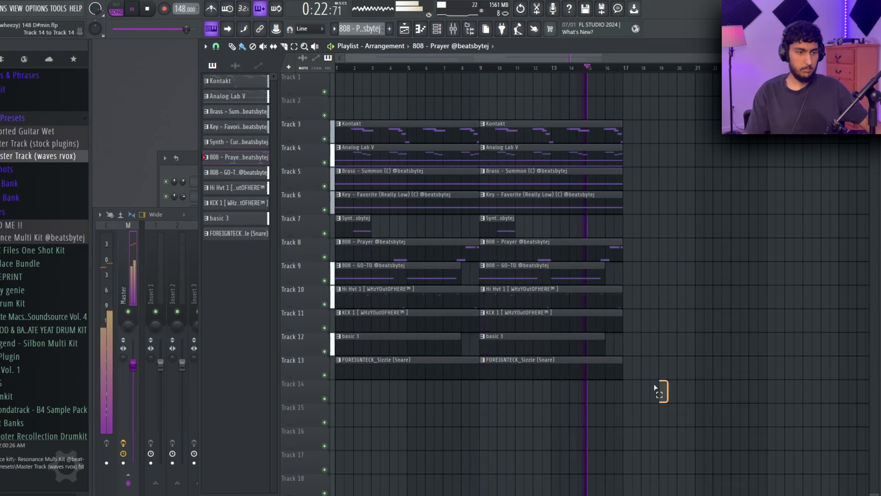
pyautogui.moveTo(661, 389); pyautogui.dragTo(376, 297)
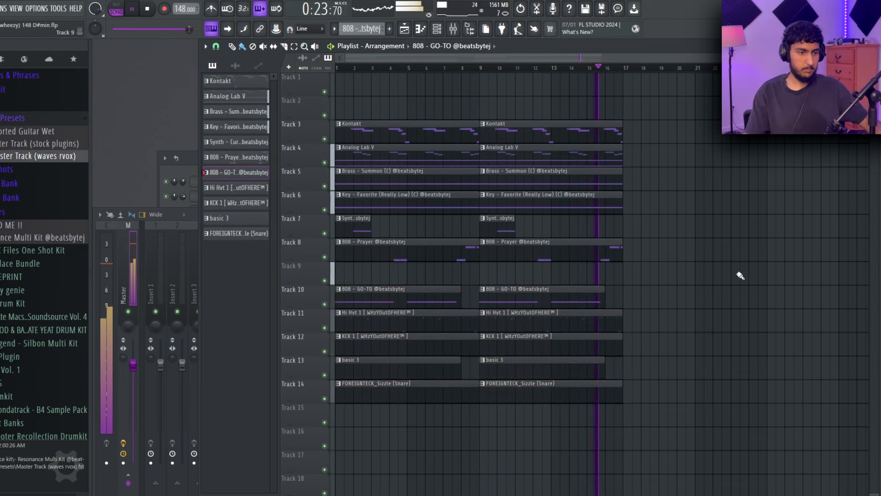
pyautogui.moveTo(551, 254); pyautogui.dragTo(535, 277)
pyautogui.rightClick(538, 254)
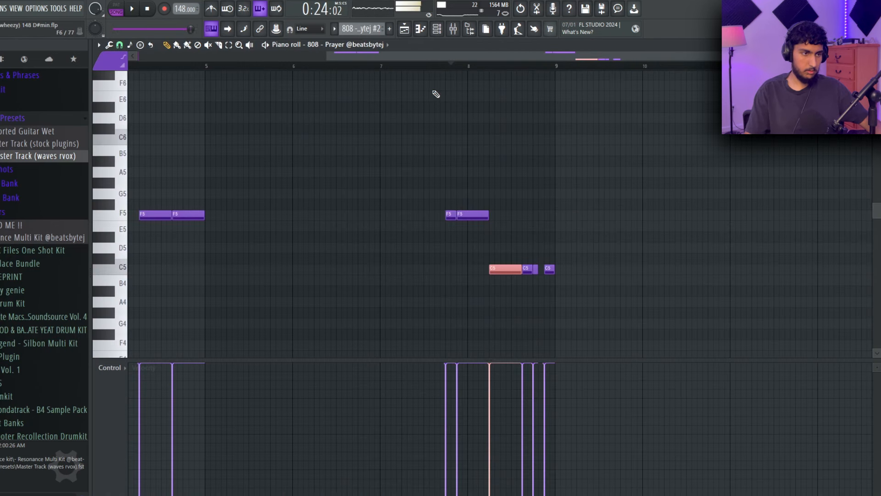
# Step: Raise the long C5 note in bar 8 of 808 - Prayer #2 to F5, shorten it by half a beat and close the piano roll
pyautogui.click(406, 66)
pyautogui.moveTo(503, 270); pyautogui.dragTo(502, 216)
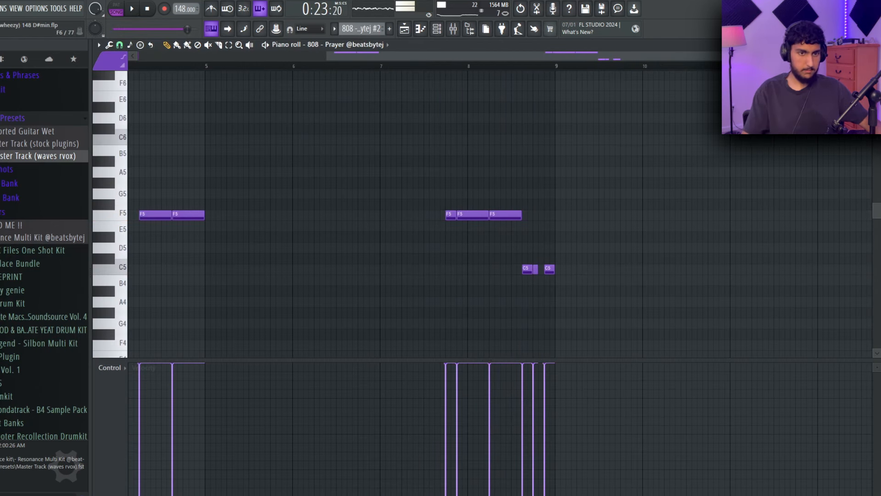
pyautogui.moveTo(521, 214); pyautogui.dragTo(510, 215)
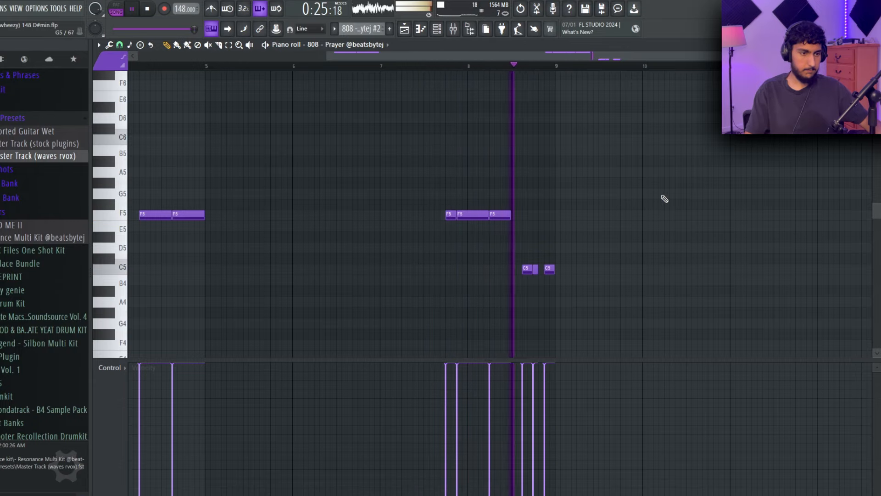
pyautogui.click(875, 45)
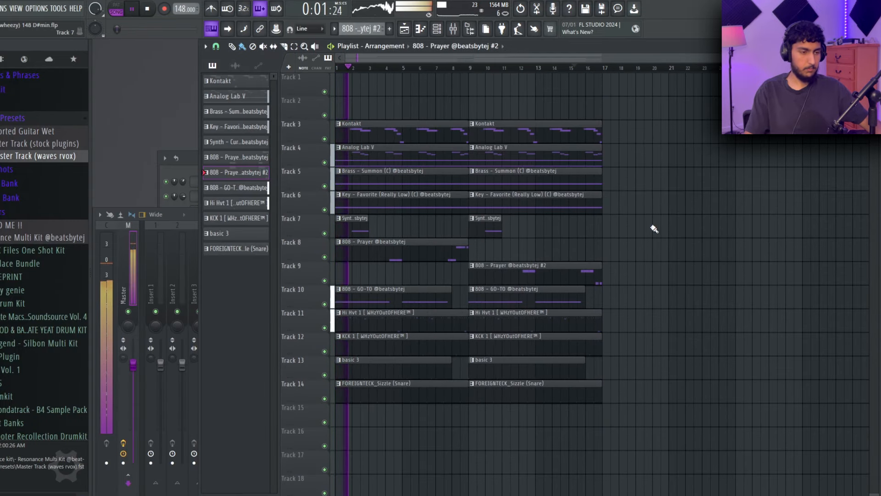
# Step: Duplicate all sixteen bars of clips on Tracks 3–14 directly after themselves, starting at bar 17
pyautogui.scroll(-1, 508, 239)
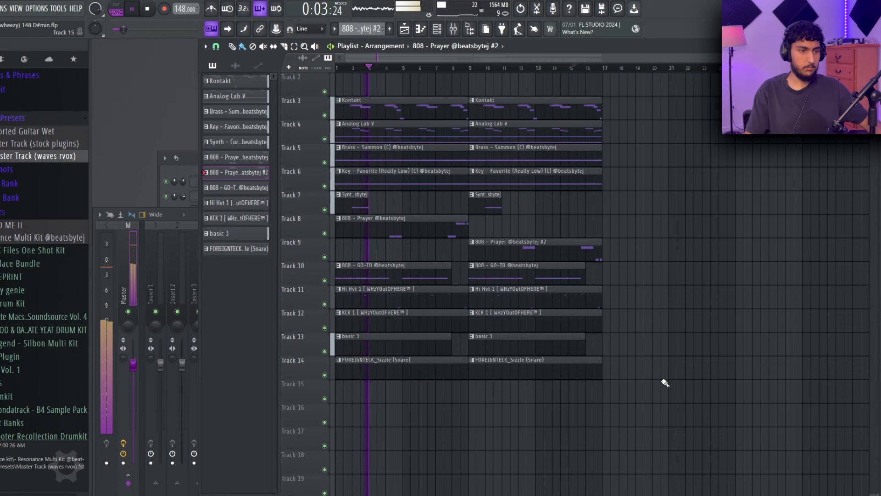
pyautogui.moveTo(643, 390); pyautogui.dragTo(338, 92)
pyautogui.hotkey('ctrl', 'b')
pyautogui.hotkey('ctrl', 'd')
pyautogui.scroll(1, 519, 250)
pyautogui.scroll(-1, 510, 248)
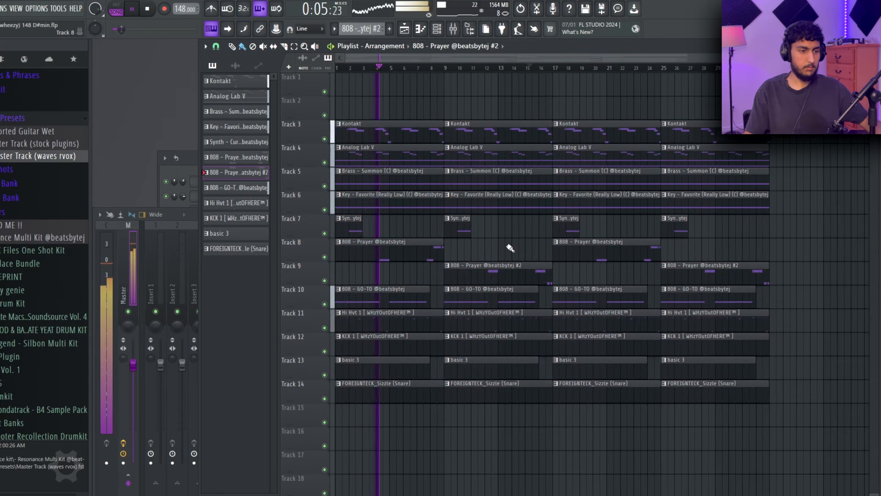
pyautogui.scroll(-1, 510, 248)
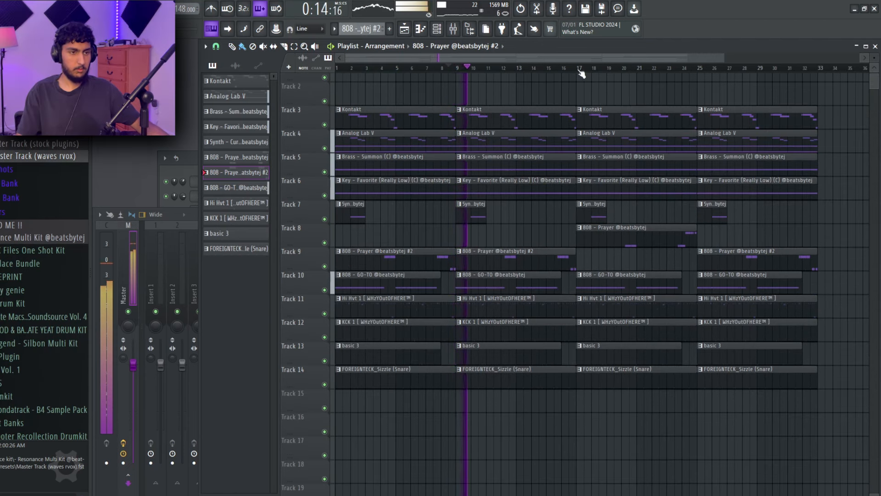
# Step: Delete the Kontakt clips at bars 17 and 25 and the Brass - Summon clip at bar 17 during playback
pyautogui.click(579, 69)
pyautogui.rightClick(605, 120)
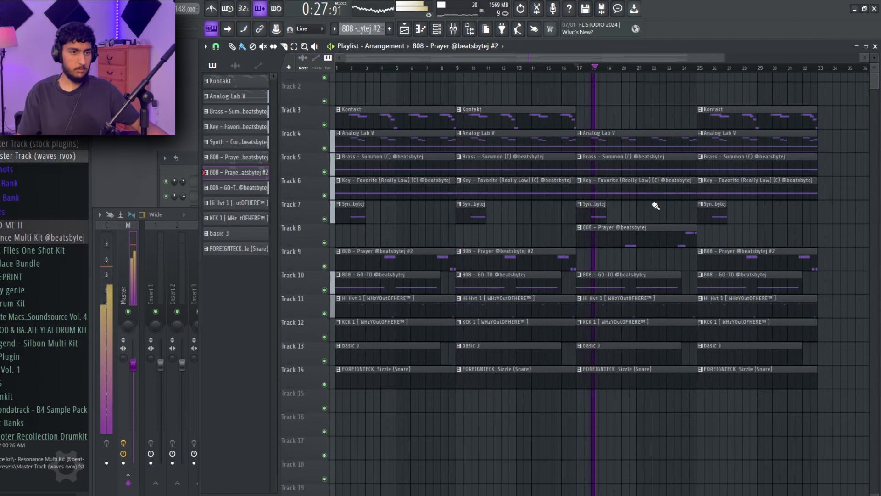
pyautogui.hscroll(4, 656, 206)
pyautogui.rightClick(718, 124)
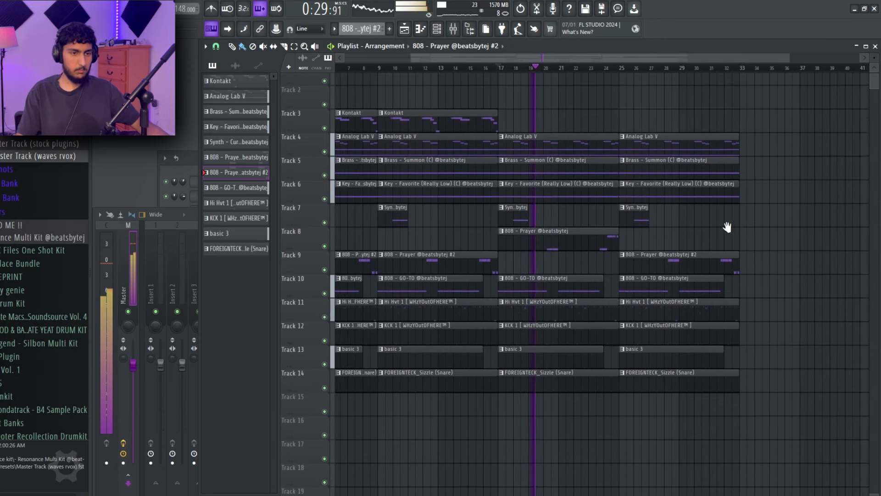
pyautogui.hscroll(1, 730, 228)
pyautogui.rightClick(598, 170)
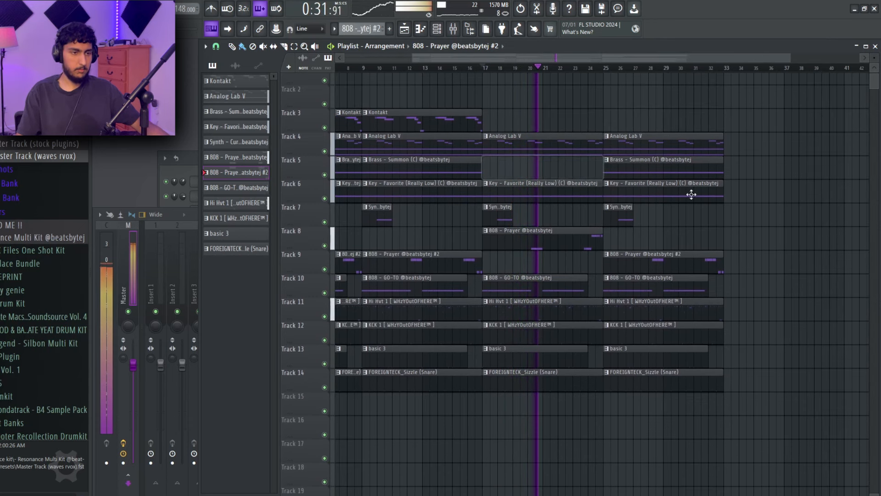
# Step: Delete the Brass - Summon and Synth - Current clips at bar 25 and place a Synth - Current clip at bar 29 on Track 7
pyautogui.rightClick(685, 175)
pyautogui.keyDown('ctrl'); pyautogui.scroll(-2, 739, 206); pyautogui.keyUp('ctrl')
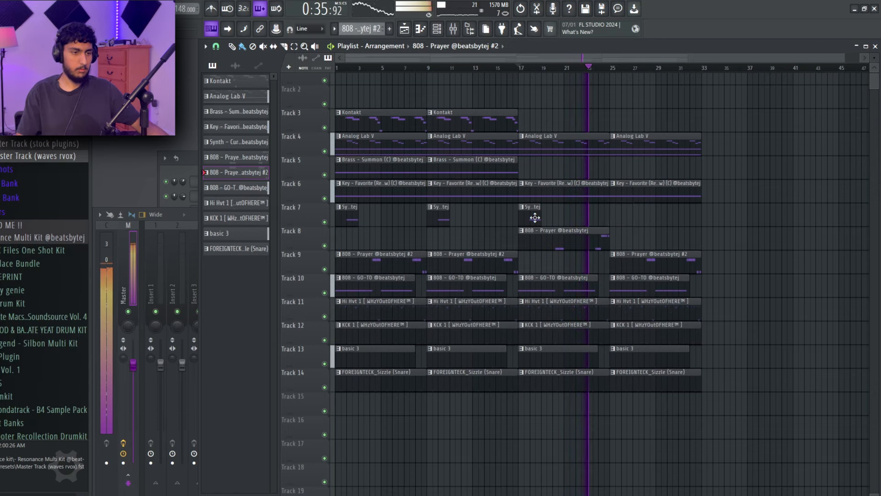
pyautogui.moveTo(536, 218); pyautogui.dragTo(676, 219)
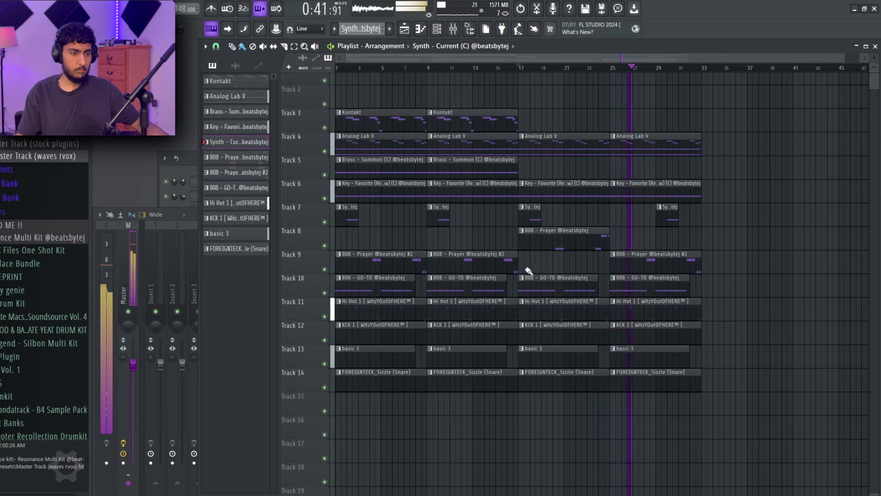
# Step: Rearrange the 808s so 808 - Prayer #2 plays at bars 1 and 17 on Track 9 and 808 - Prayer at bars 9 and 25 on Track 8
pyautogui.moveTo(543, 238); pyautogui.dragTo(556, 256)
pyautogui.rightClick(631, 258)
pyautogui.moveTo(492, 242); pyautogui.dragTo(674, 242)
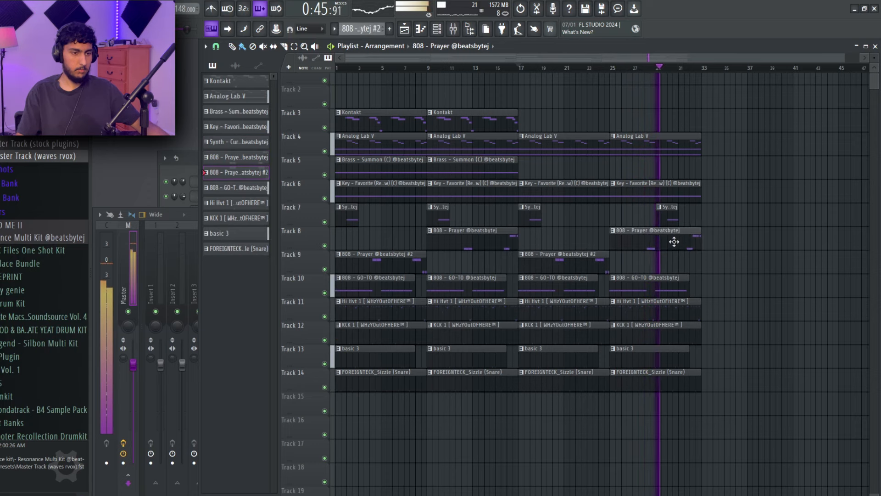
pyautogui.keyDown('ctrl'); pyautogui.scroll(-2, 762, 276); pyautogui.keyUp('ctrl')
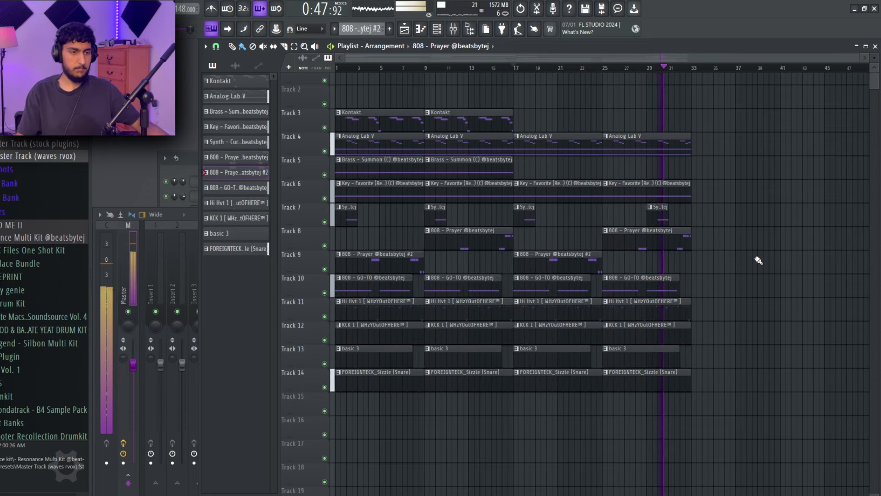
# Step: Delete the Synth - Current clip at bar 29 and duplicate all 32 bars of clips on Tracks 3–14 directly after themselves, starting at bar 33
pyautogui.keyDown('ctrl'); pyautogui.moveTo(754, 404); pyautogui.dragTo(356, 104); pyautogui.keyUp('ctrl')
pyautogui.keyDown('ctrl'); pyautogui.click(858, 276); pyautogui.keyUp('ctrl')
pyautogui.rightClick(659, 215)
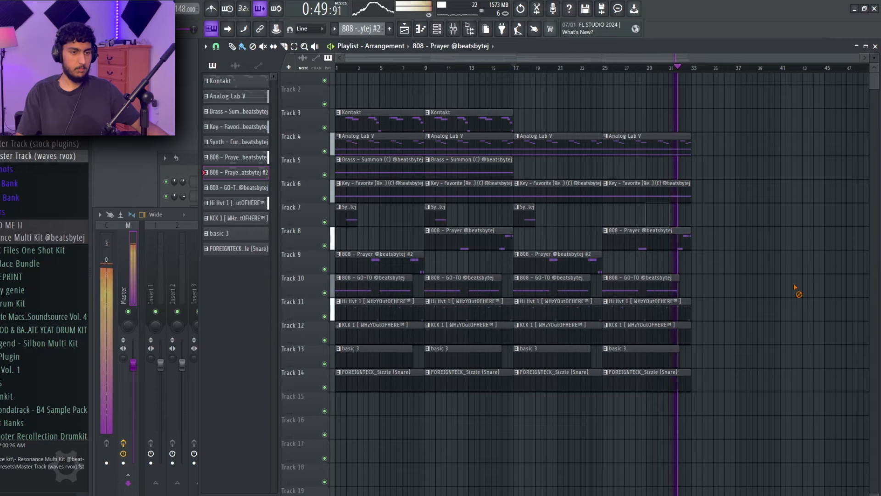
pyautogui.keyDown('ctrl'); pyautogui.moveTo(761, 405); pyautogui.dragTo(385, 129); pyautogui.keyUp('ctrl')
pyautogui.hotkey('ctrl', 'b')
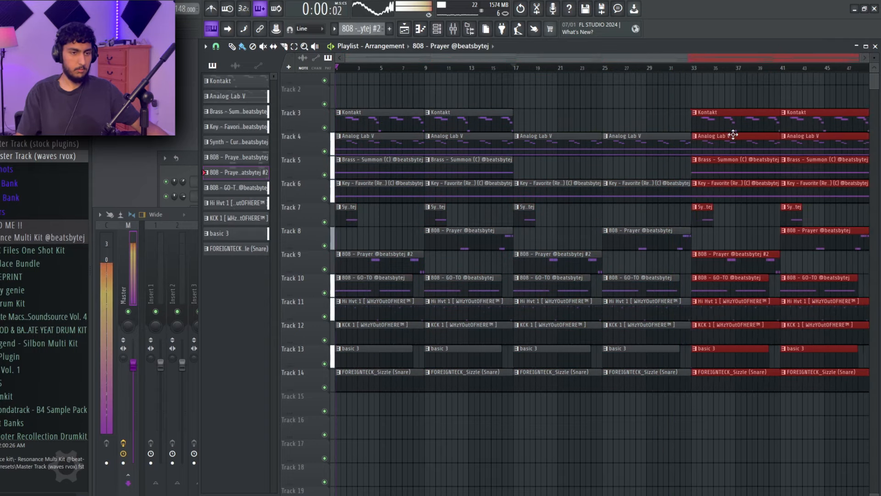
# Step: Play the arrangement from the start of the duplicated section at about bar 33 to review it
pyautogui.moveTo(652, 117); pyautogui.dragTo(558, 113)
pyautogui.click(604, 68)
pyautogui.keyDown('ctrl'); pyautogui.scroll(-3, 697, 98); pyautogui.keyUp('ctrl')
pyautogui.moveTo(697, 99); pyautogui.dragTo(649, 105)
pyautogui.rightClick(750, 109)
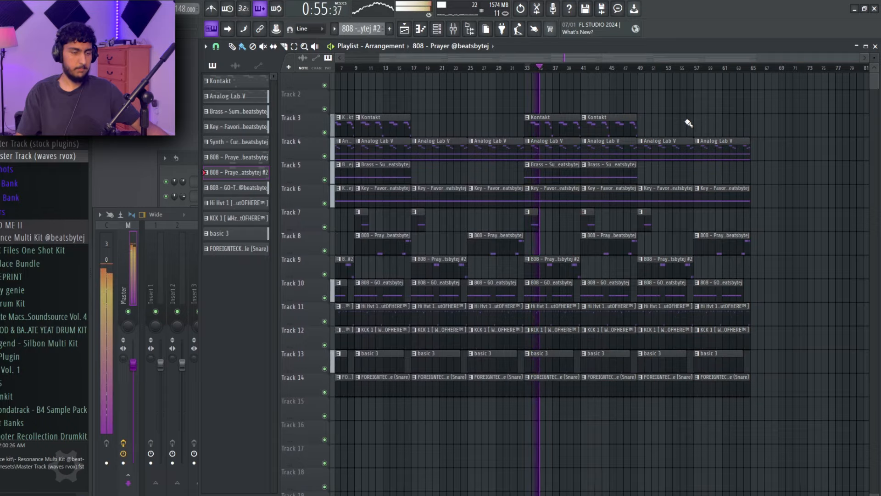